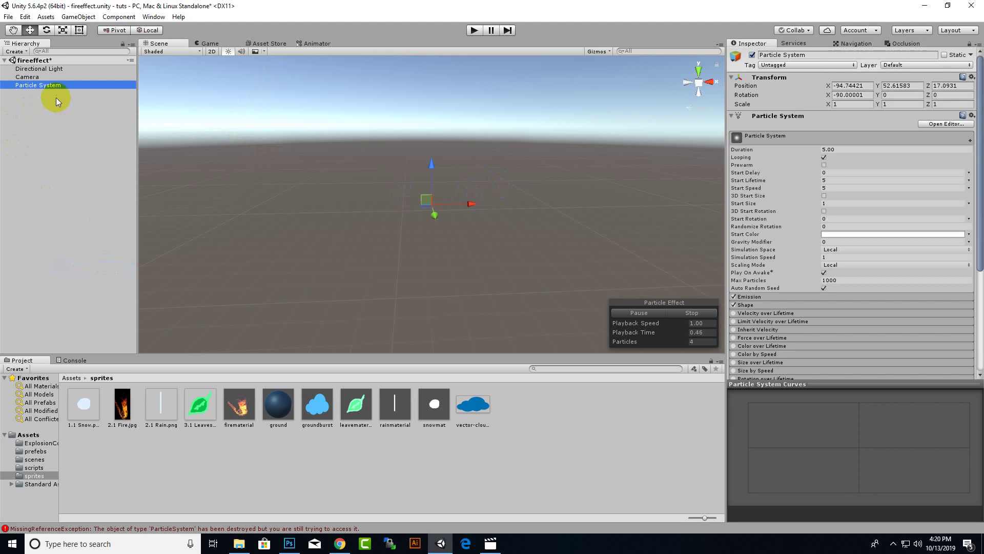
Rename the Particle System object as lighting.
{"action": "right_click", "coordinate": [54, 85]}
{"action": "left_click", "coordinate": [82, 118]}
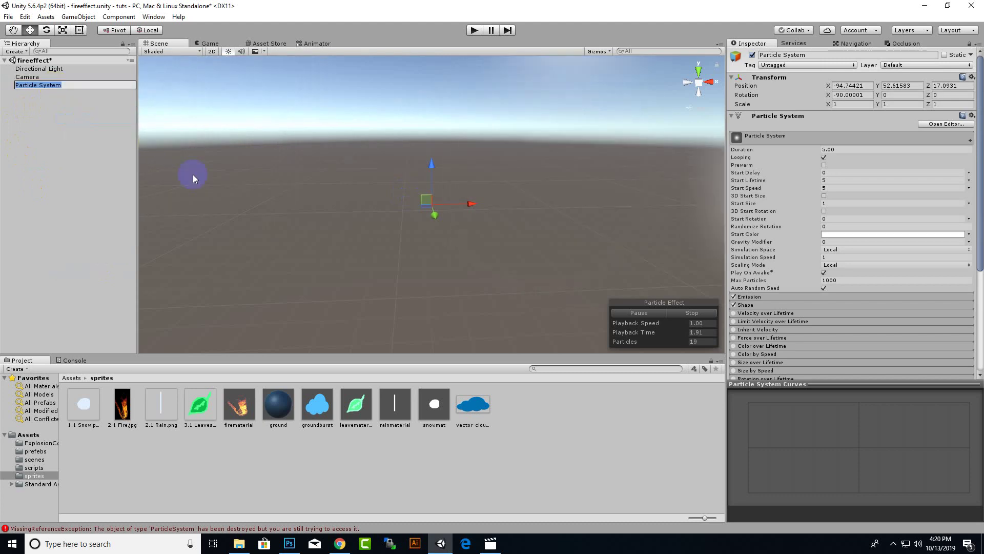
{"action": "type", "text": "lighting"}
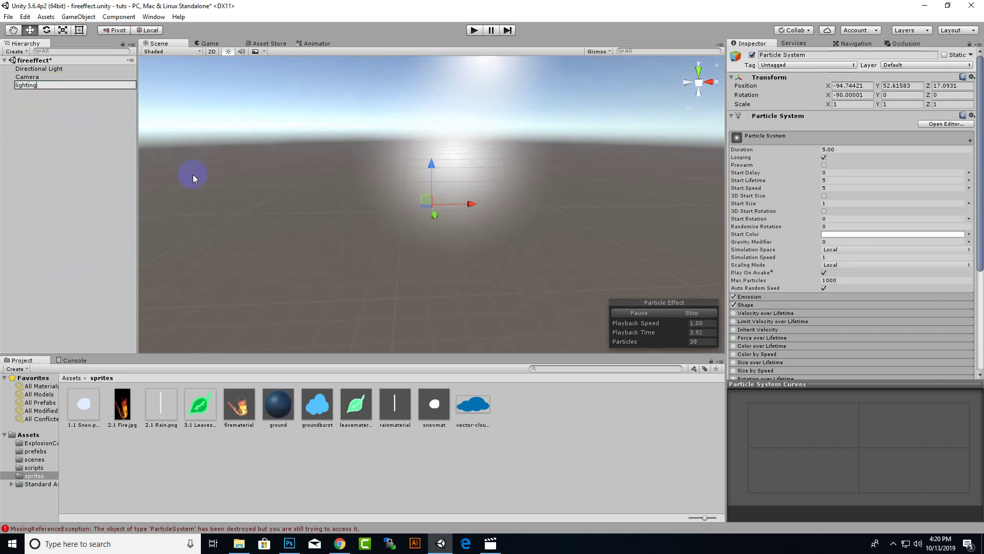
{"action": "key", "text": "Return"}
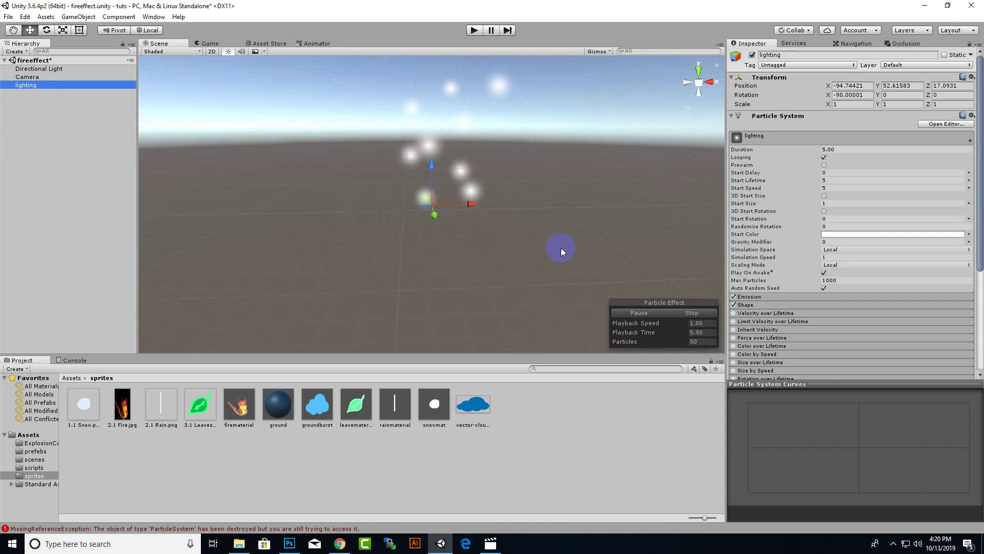
Set the lighting particle system's start lifetime to 1 and its start speed to 0.
{"action": "middle_click_drag", "start_coordinate": [503, 171], "coordinate": [511, 226]}
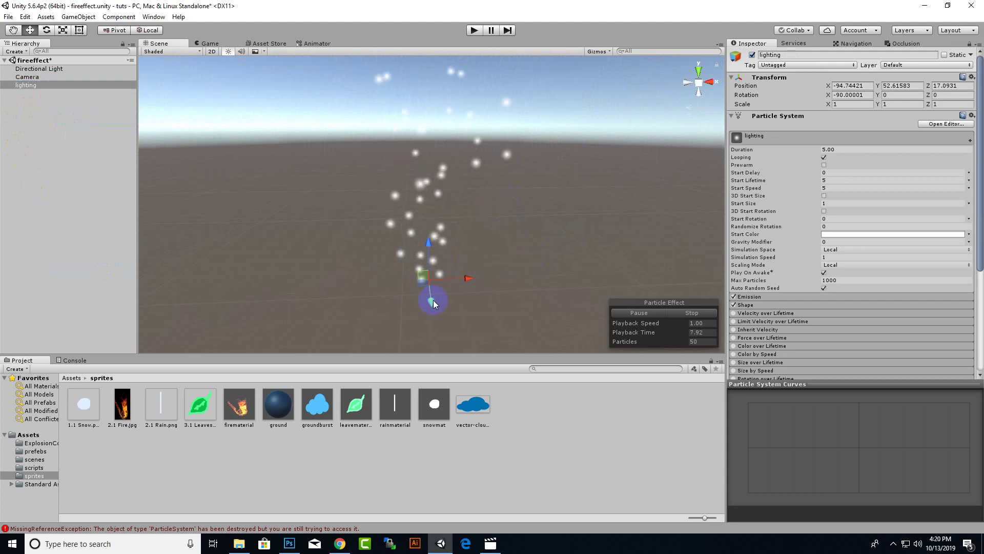
{"action": "middle_click_drag", "start_coordinate": [488, 270], "coordinate": [501, 230]}
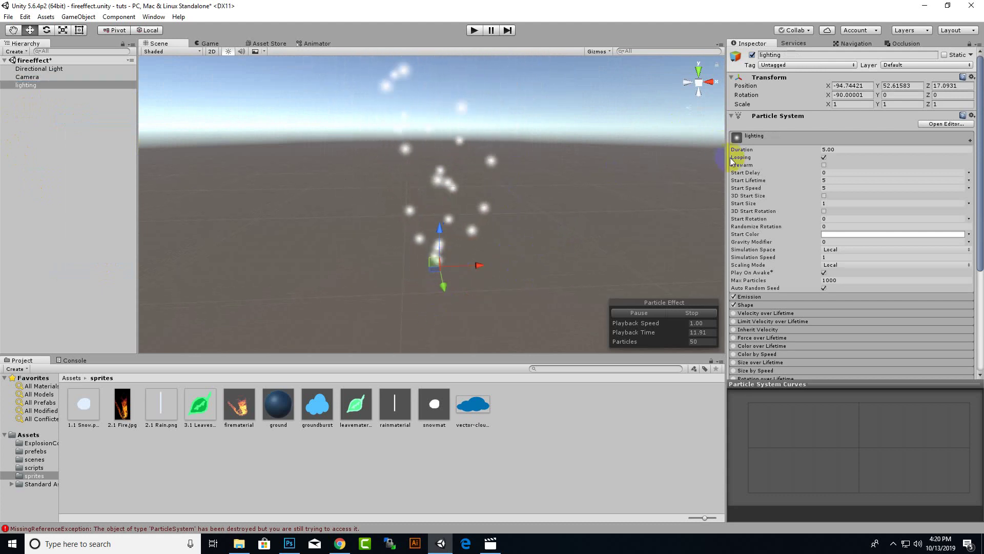
{"action": "left_click", "coordinate": [854, 181]}
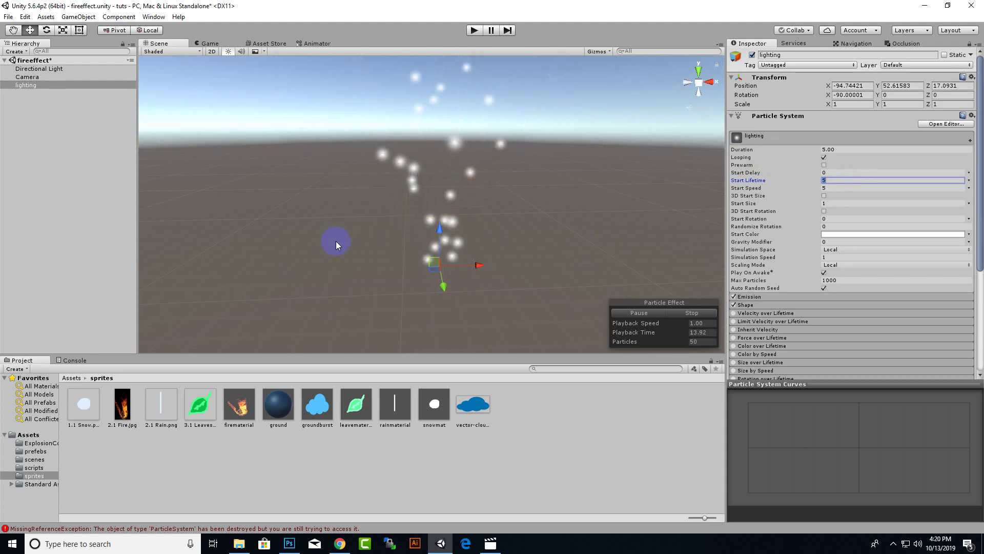
{"action": "mouse_move", "coordinate": [455, 256]}
{"action": "middle_mouse_down"}
{"action": "mouse_move", "coordinate": [459, 283]}
{"action": "mouse_move", "coordinate": [460, 248]}
{"action": "middle_mouse_up"}
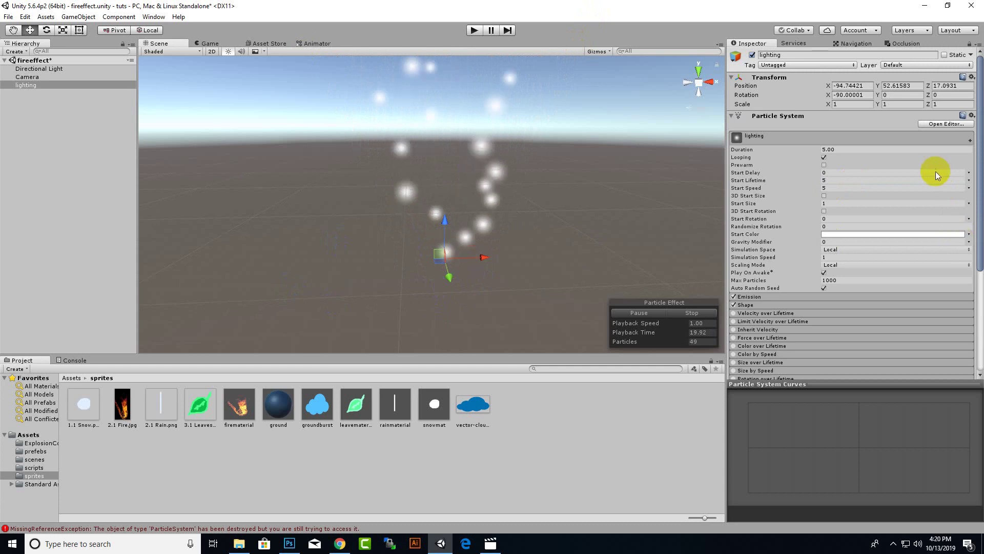
{"action": "left_click", "coordinate": [852, 181]}
{"action": "type", "text": "1"}
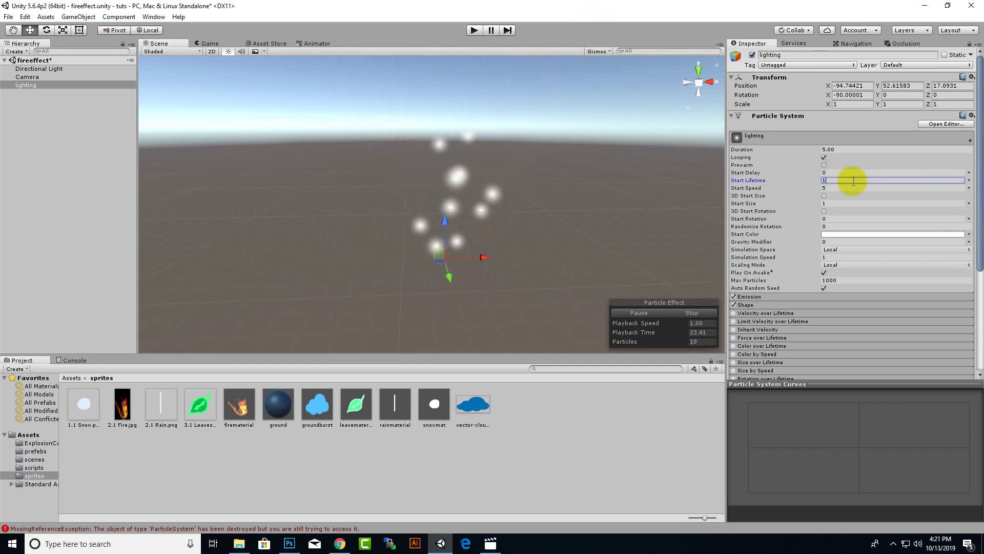
{"action": "key", "text": "Tab"}
{"action": "type", "text": "0"}
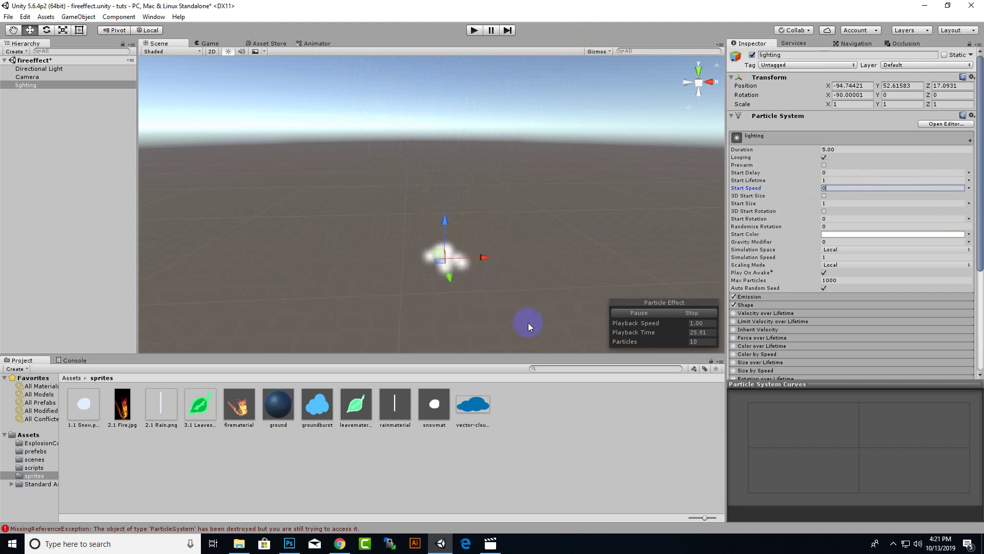
Change the emitter shape of the lighting particle system to Sphere.
{"action": "scroll", "coordinate": [466, 295], "scroll_direction": "up", "scroll_amount": 5}
{"action": "middle_click_drag", "start_coordinate": [575, 256], "coordinate": [601, 190]}
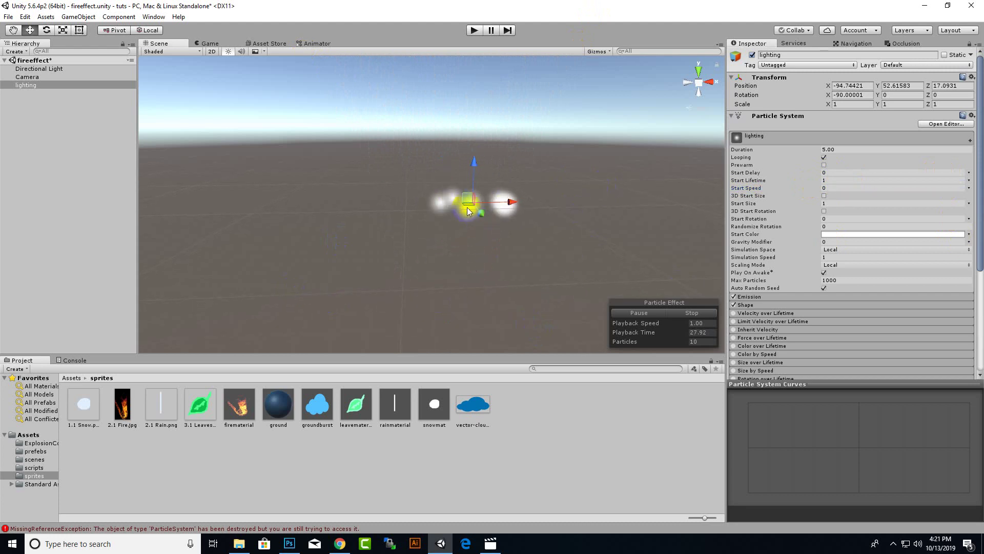
{"action": "middle_click_drag", "start_coordinate": [482, 250], "coordinate": [475, 267]}
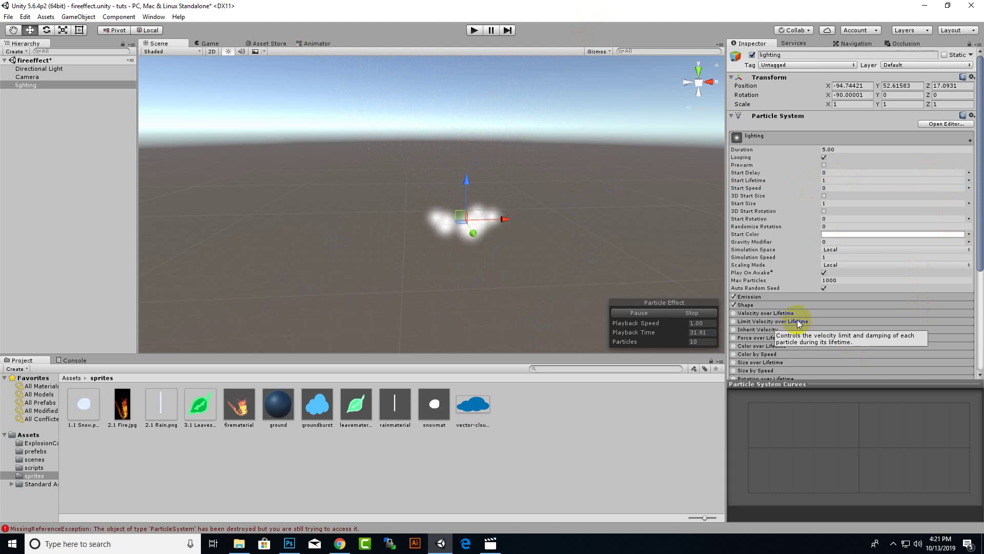
{"action": "scroll", "coordinate": [799, 319], "scroll_direction": "down", "scroll_amount": 5}
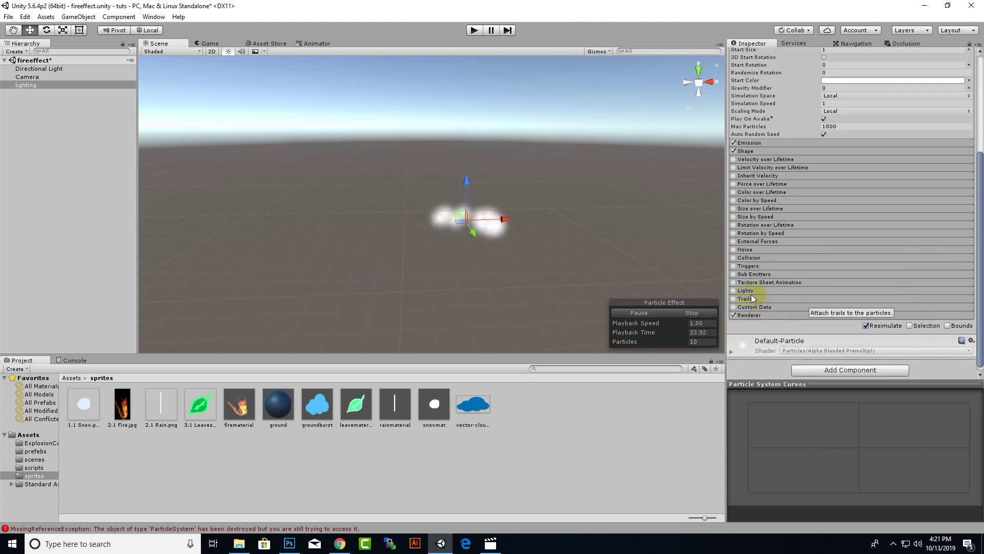
{"action": "scroll", "coordinate": [768, 284], "scroll_direction": "up", "scroll_amount": 2}
{"action": "scroll", "coordinate": [776, 287], "scroll_direction": "down", "scroll_amount": 1}
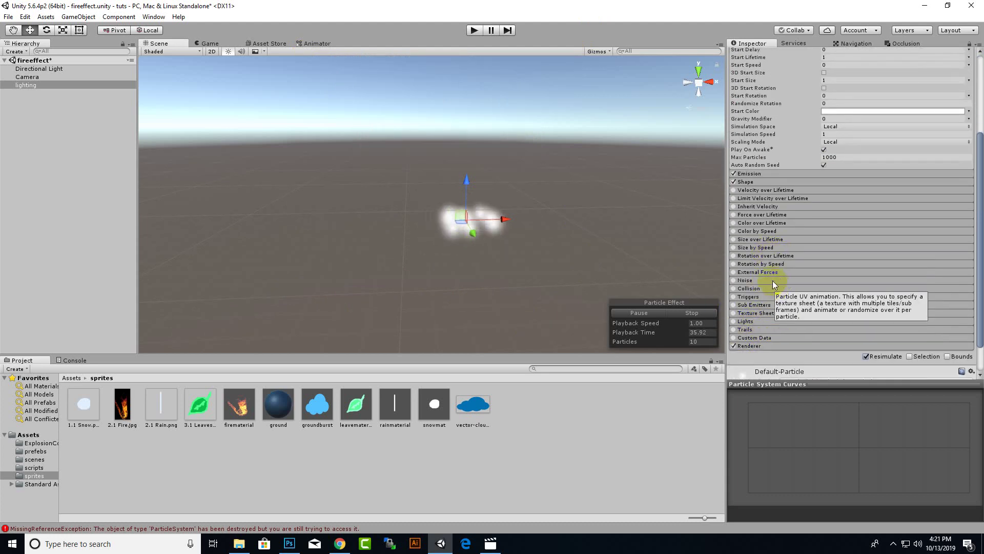
{"action": "left_click", "coordinate": [754, 184]}
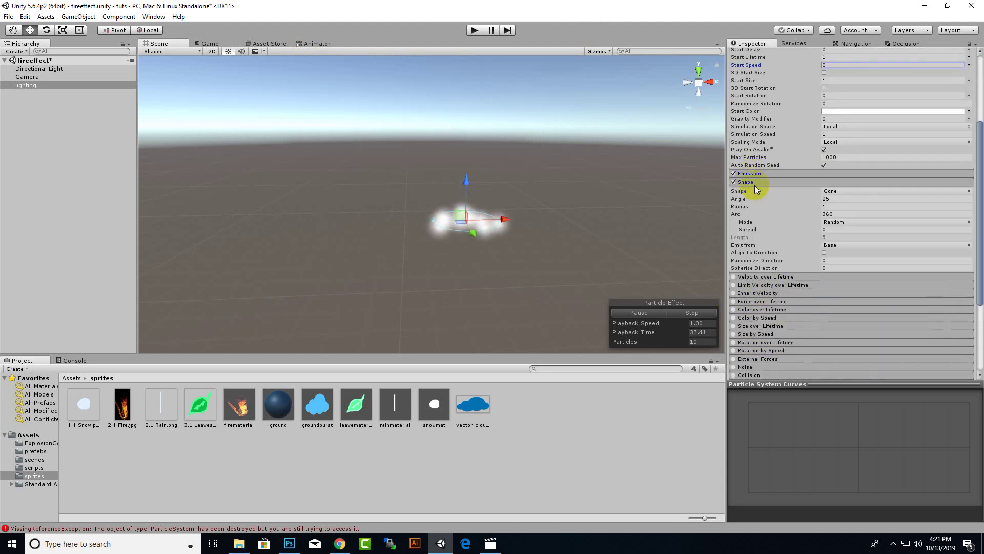
{"action": "left_click", "coordinate": [844, 192]}
{"action": "left_click", "coordinate": [846, 203]}
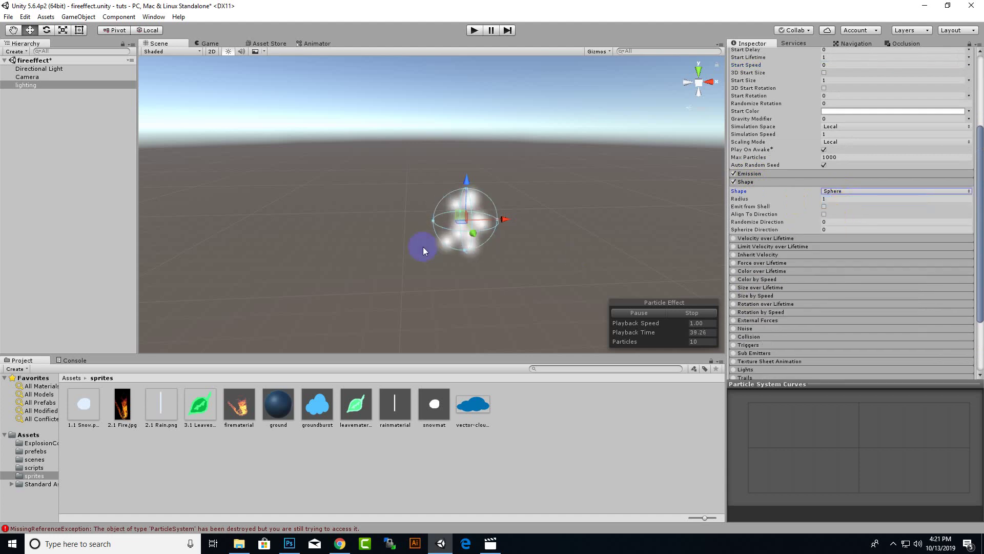
Set the particle system's duration to 1.
{"action": "scroll", "coordinate": [425, 246], "scroll_direction": "up", "scroll_amount": 6}
{"action": "middle_click_drag", "start_coordinate": [579, 228], "coordinate": [521, 224]}
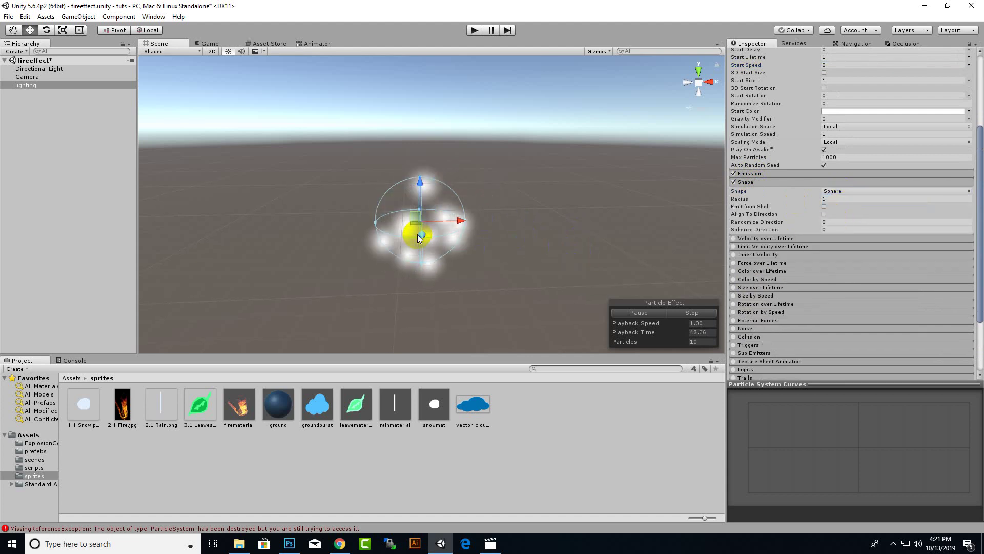
{"action": "scroll", "coordinate": [819, 248], "scroll_direction": "up", "scroll_amount": 5}
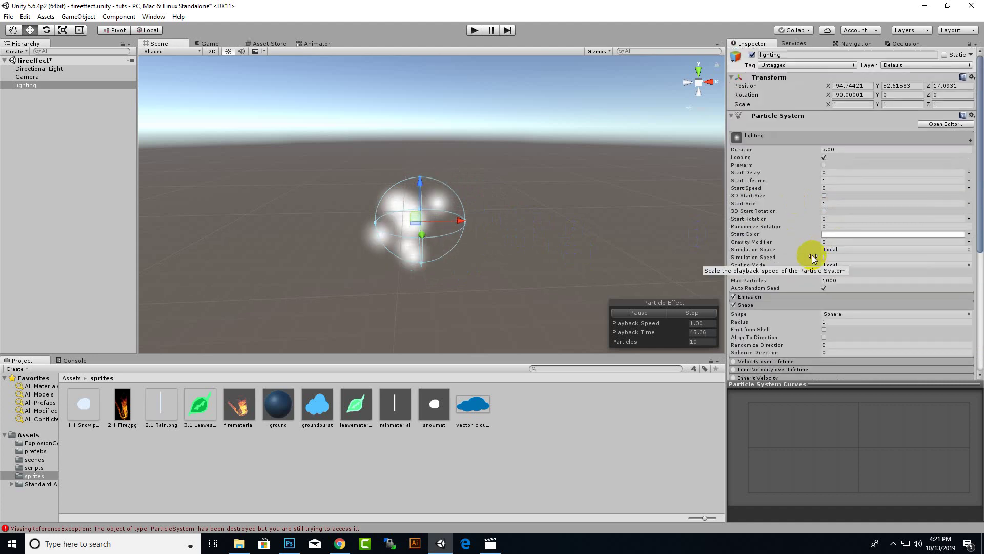
{"action": "left_click", "coordinate": [829, 149]}
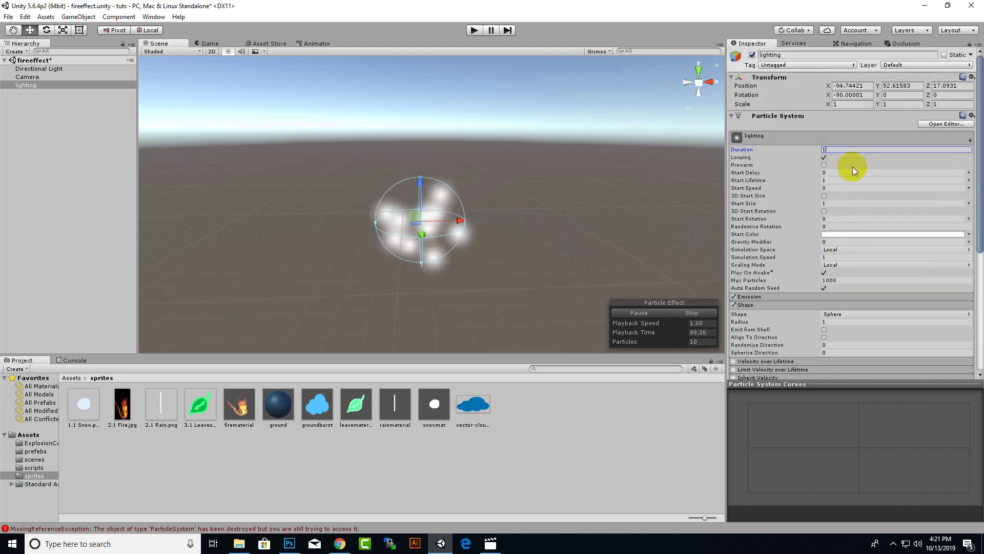
{"action": "type", "text": "1"}
{"action": "key", "text": "Return"}
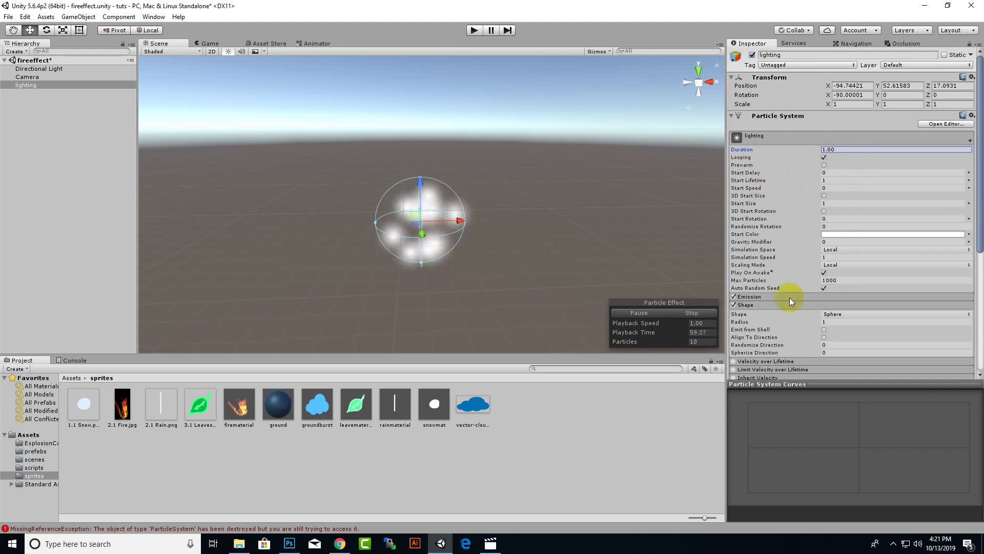
Set the radius of the sphere emitter shape to 0.01.
{"action": "scroll", "coordinate": [789, 297], "scroll_direction": "down", "scroll_amount": 6}
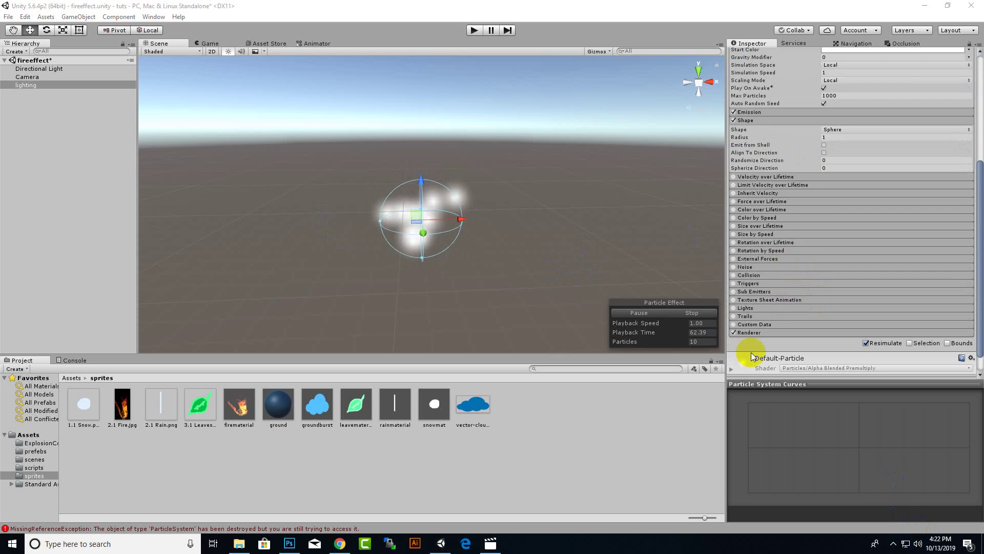
{"action": "scroll", "coordinate": [754, 348], "scroll_direction": "up", "scroll_amount": 3}
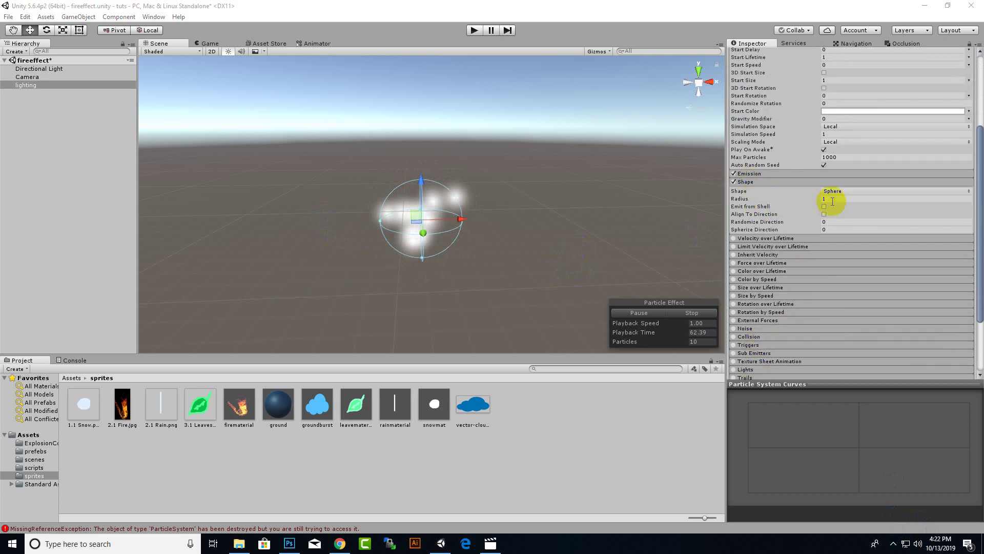
{"action": "left_click", "coordinate": [835, 199]}
{"action": "key", "text": "BackSpace"}
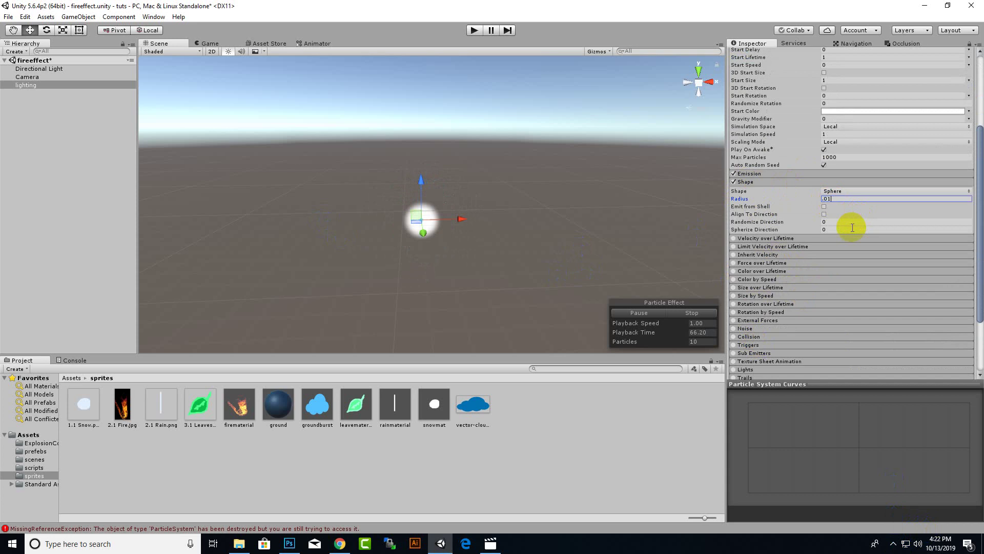
{"action": "scroll", "coordinate": [349, 272], "scroll_direction": "down", "scroll_amount": 2}
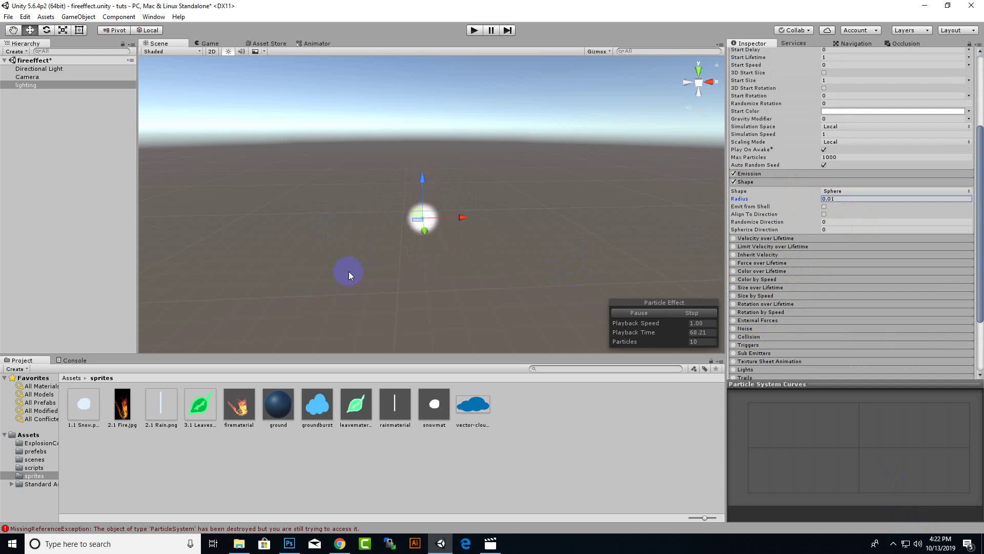
{"action": "middle_click_drag", "start_coordinate": [467, 126], "coordinate": [473, 179]}
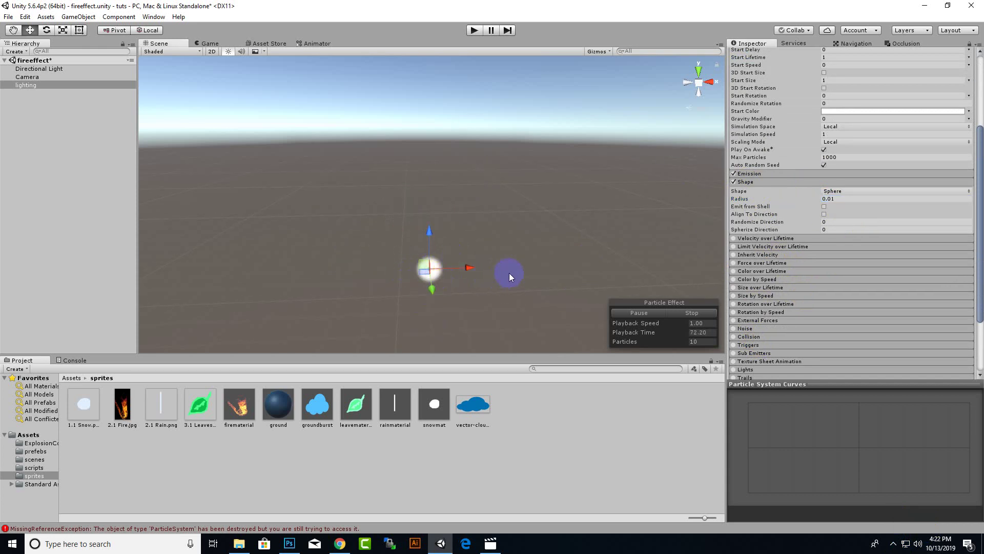
Set the render mode in the particle system's Renderer module to None, leaving Resimulate on.
{"action": "left_click", "coordinate": [740, 174]}
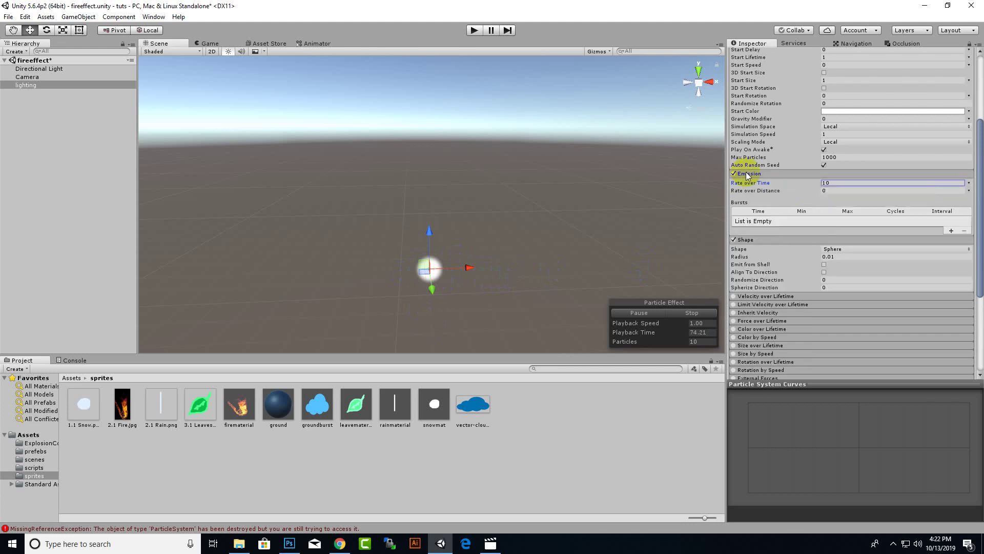
{"action": "left_click", "coordinate": [773, 172]}
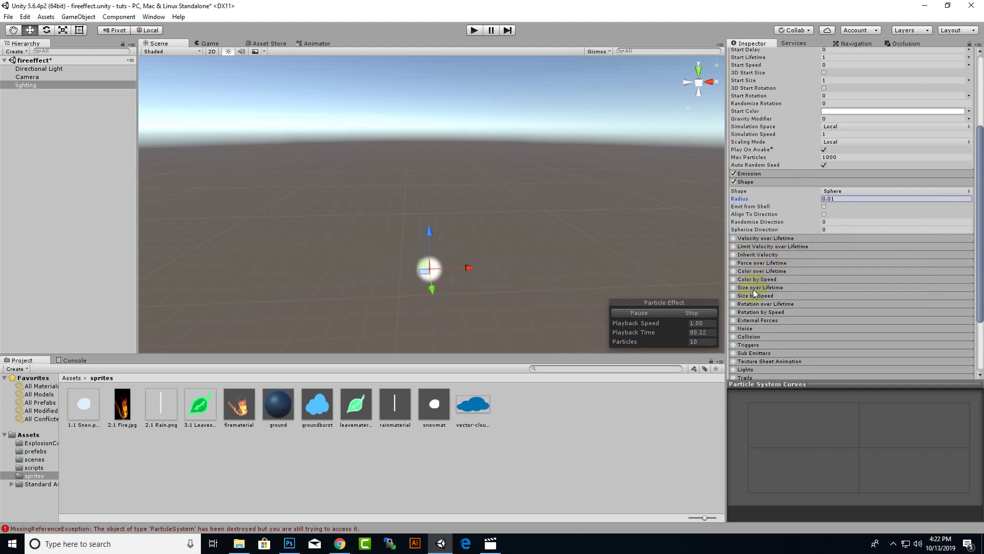
{"action": "scroll", "coordinate": [740, 270], "scroll_direction": "down", "scroll_amount": 3}
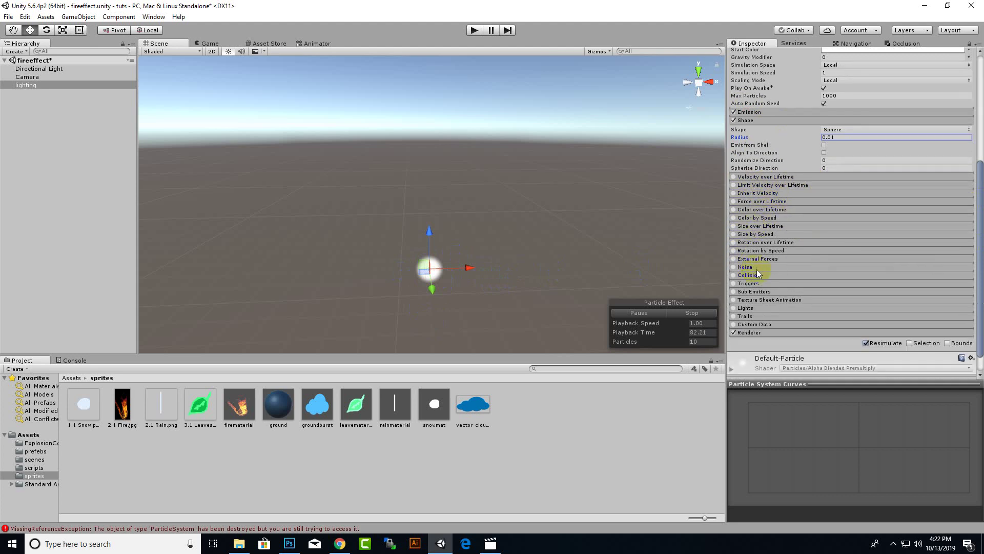
{"action": "left_click", "coordinate": [752, 334]}
{"action": "scroll", "coordinate": [788, 306], "scroll_direction": "down", "scroll_amount": 5}
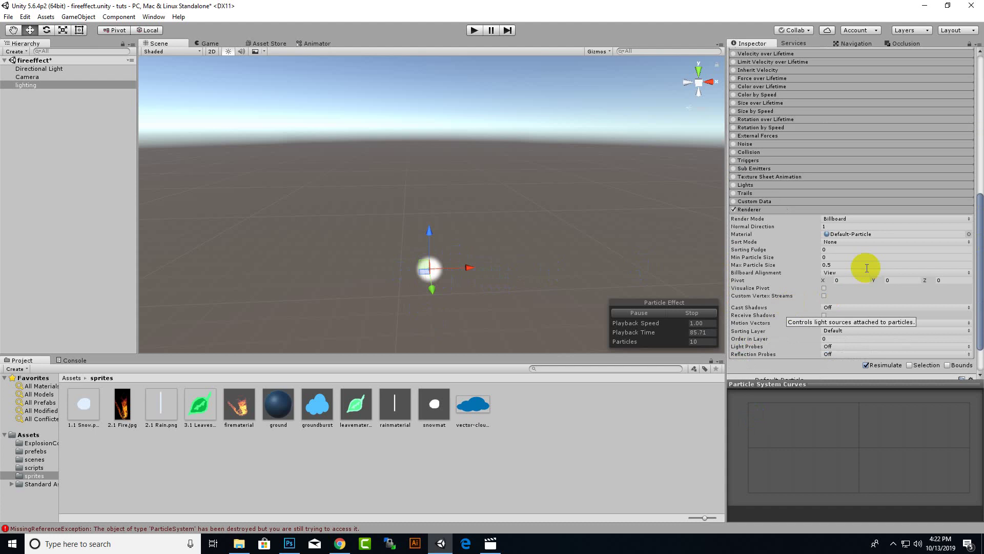
{"action": "left_click", "coordinate": [866, 219]}
{"action": "left_click", "coordinate": [847, 285]}
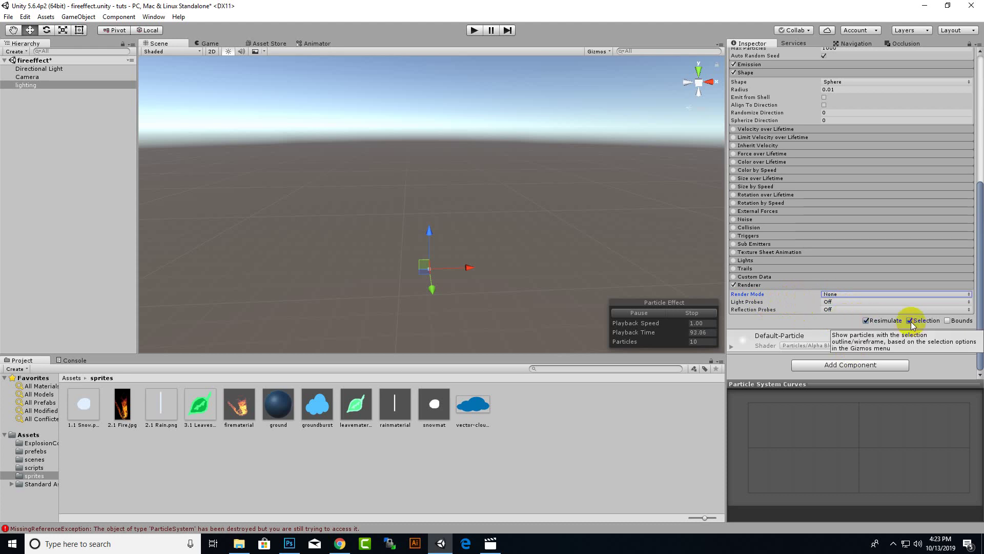
{"action": "left_click", "coordinate": [866, 322]}
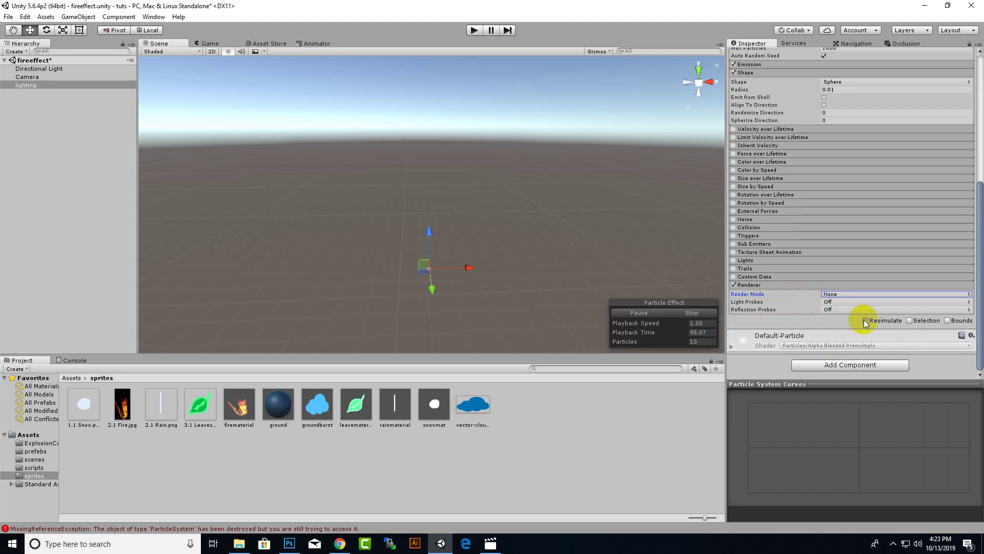
{"action": "left_click", "coordinate": [866, 322]}
Enable the Trails module on the lighting particle system and expand its settings.
{"action": "left_click", "coordinate": [734, 269]}
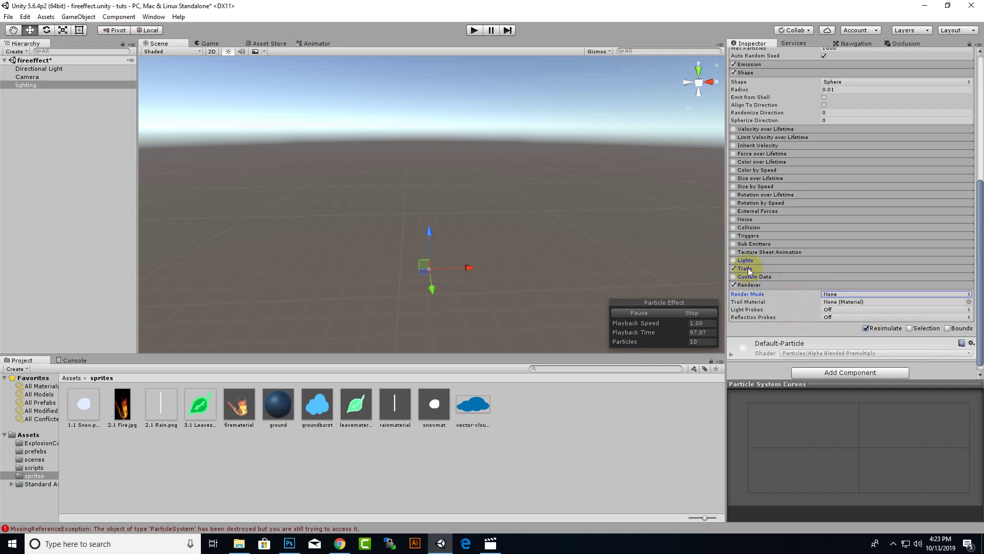
{"action": "left_click", "coordinate": [748, 268]}
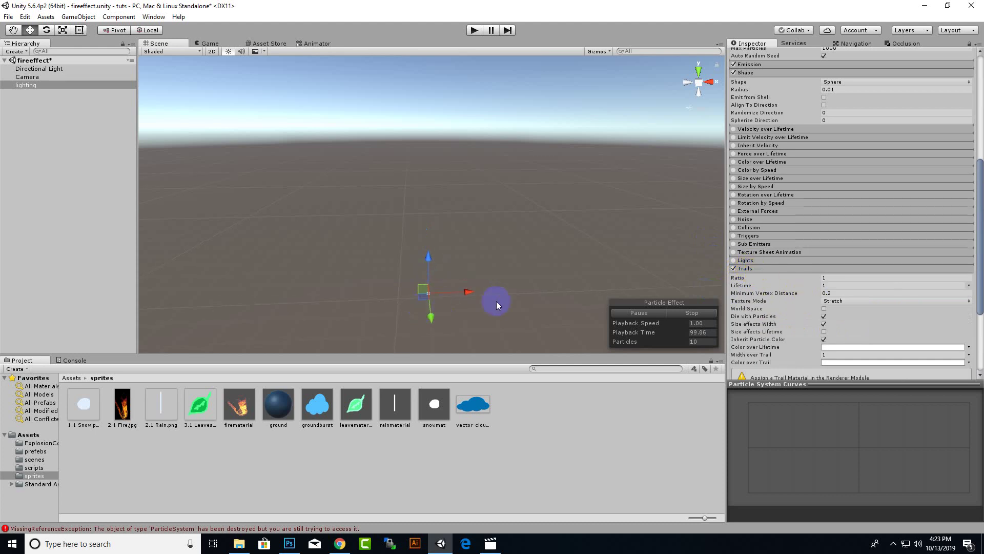
{"action": "middle_click_drag", "start_coordinate": [496, 304], "coordinate": [528, 203]}
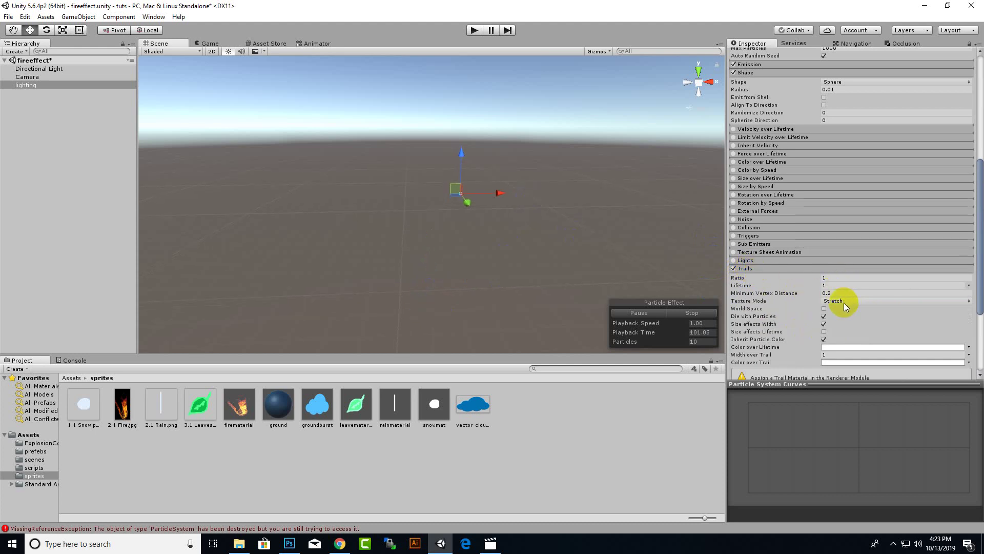
{"action": "scroll", "coordinate": [863, 337], "scroll_direction": "down", "scroll_amount": 3}
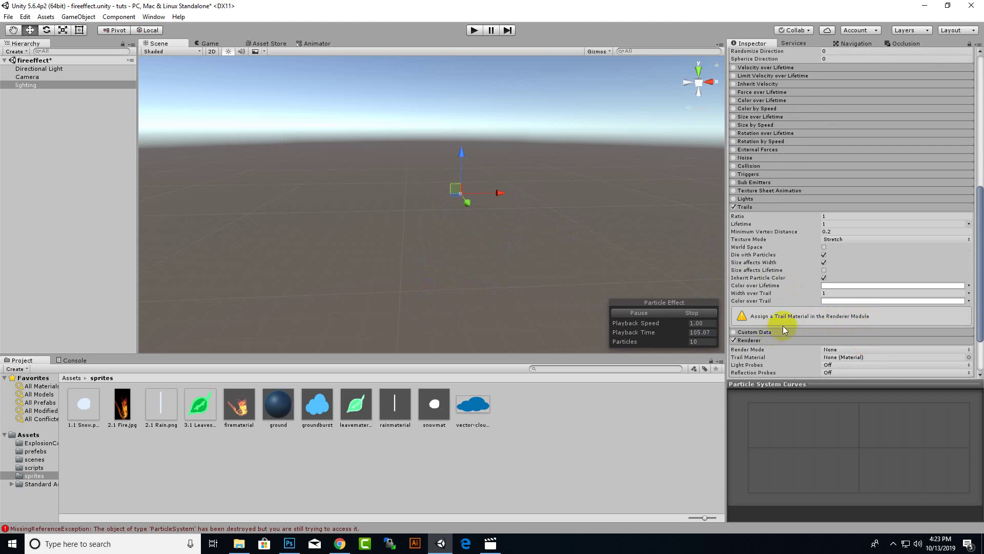
{"action": "scroll", "coordinate": [856, 320], "scroll_direction": "down", "scroll_amount": 3}
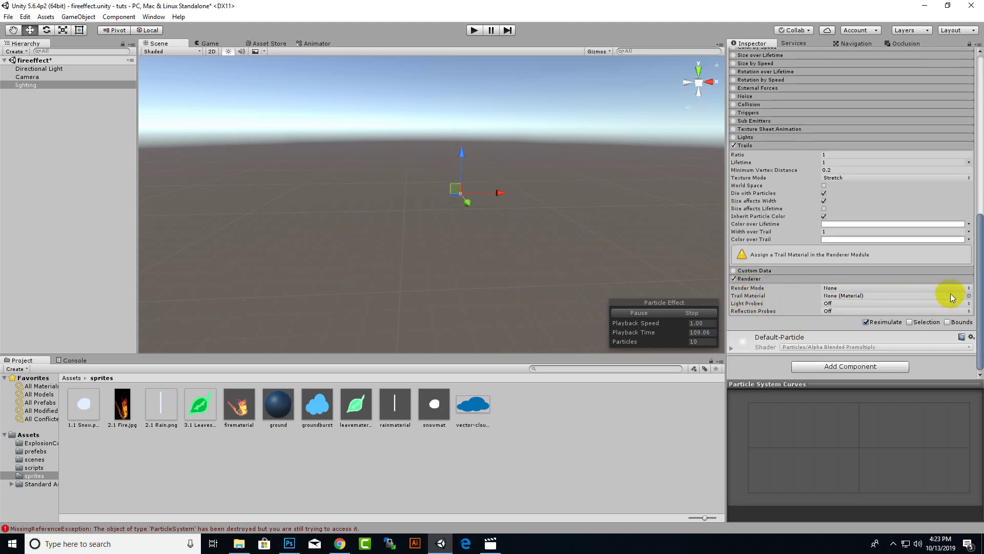
Assign the Default-Particle material as the trail material in the lighting particle system's Renderer module.
{"action": "left_click", "coordinate": [968, 296]}
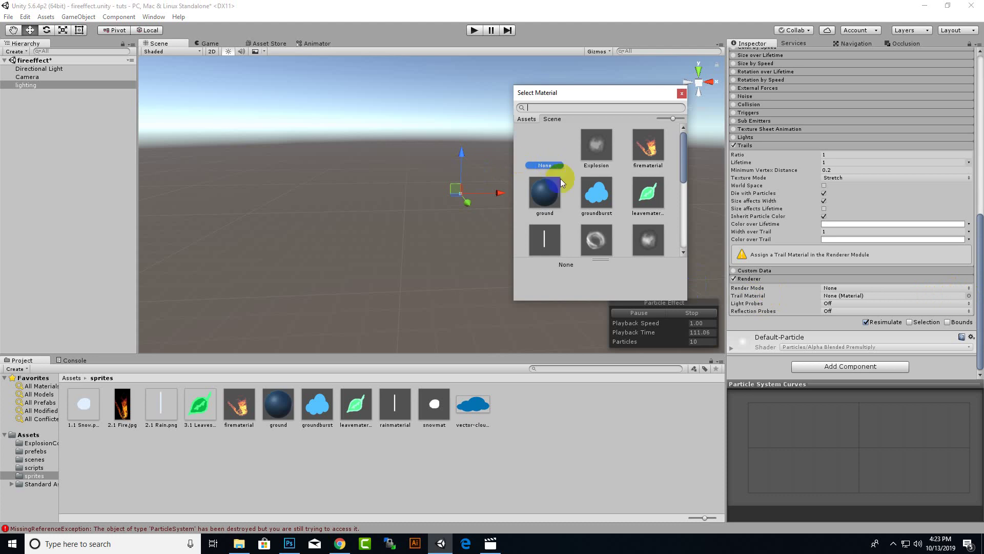
{"action": "scroll", "coordinate": [594, 210], "scroll_direction": "down", "scroll_amount": 5}
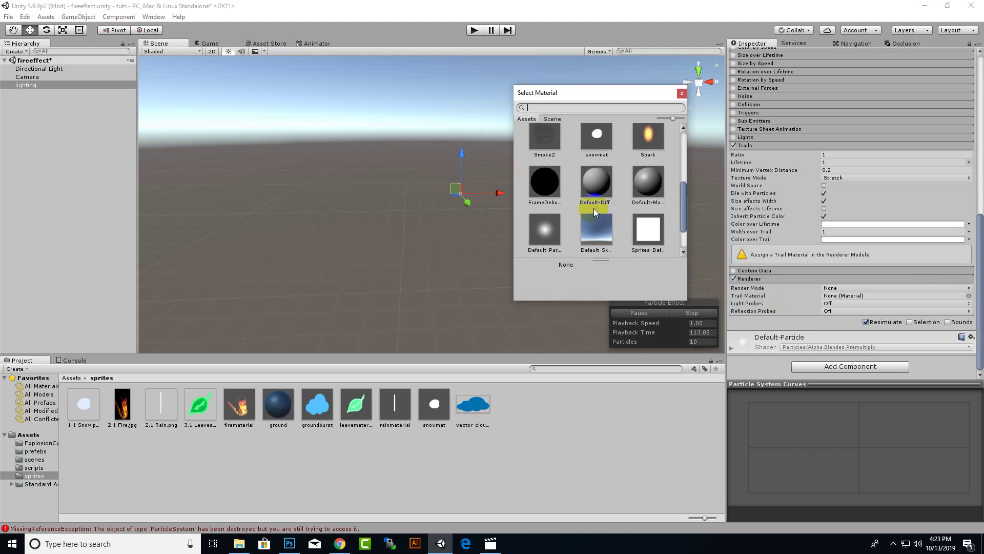
{"action": "left_click", "coordinate": [595, 195]}
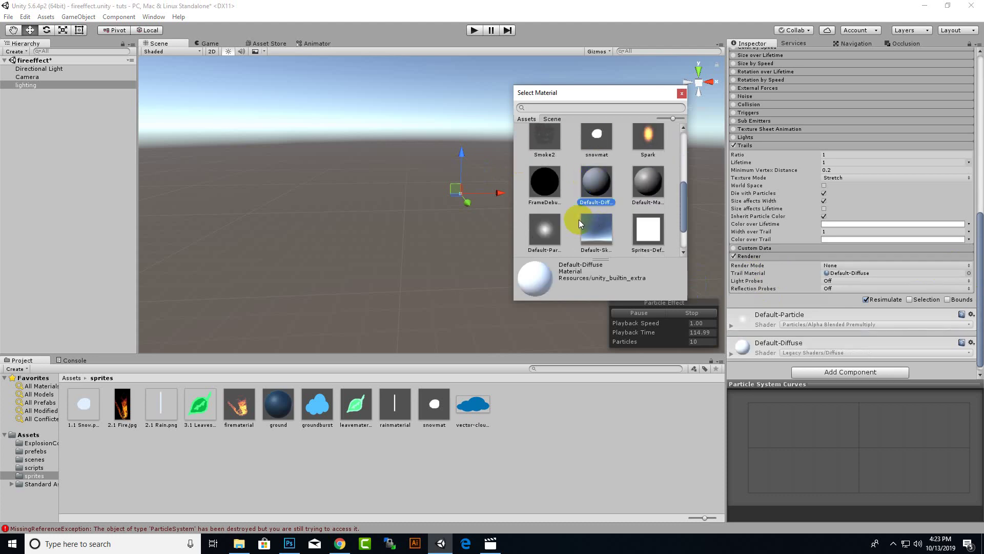
{"action": "left_click", "coordinate": [546, 230]}
{"action": "double_click", "coordinate": [551, 231]}
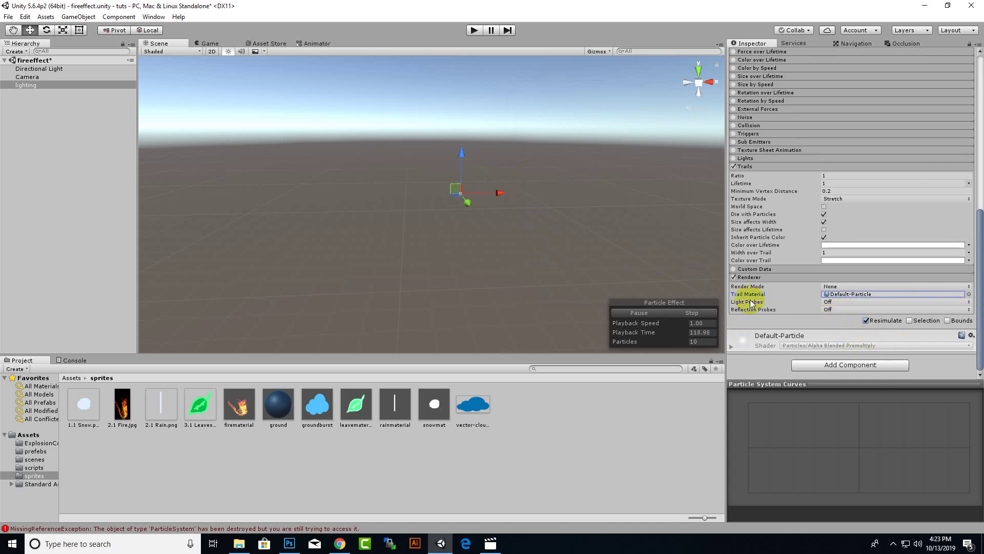
Enable the Velocity over Lifetime module on the lighting particle system and show its settings.
{"action": "scroll", "coordinate": [805, 284], "scroll_direction": "up", "scroll_amount": 5}
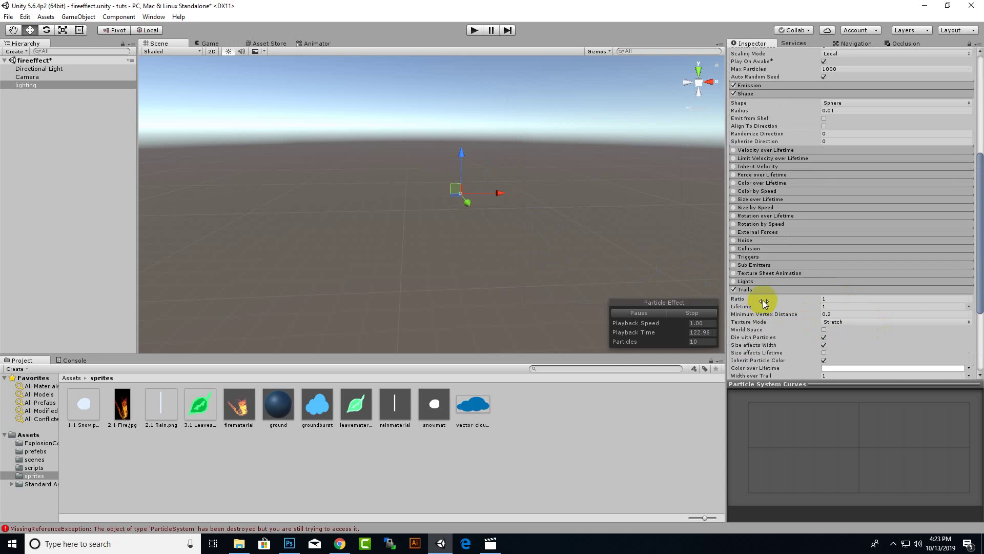
{"action": "scroll", "coordinate": [805, 302], "scroll_direction": "down", "scroll_amount": 1}
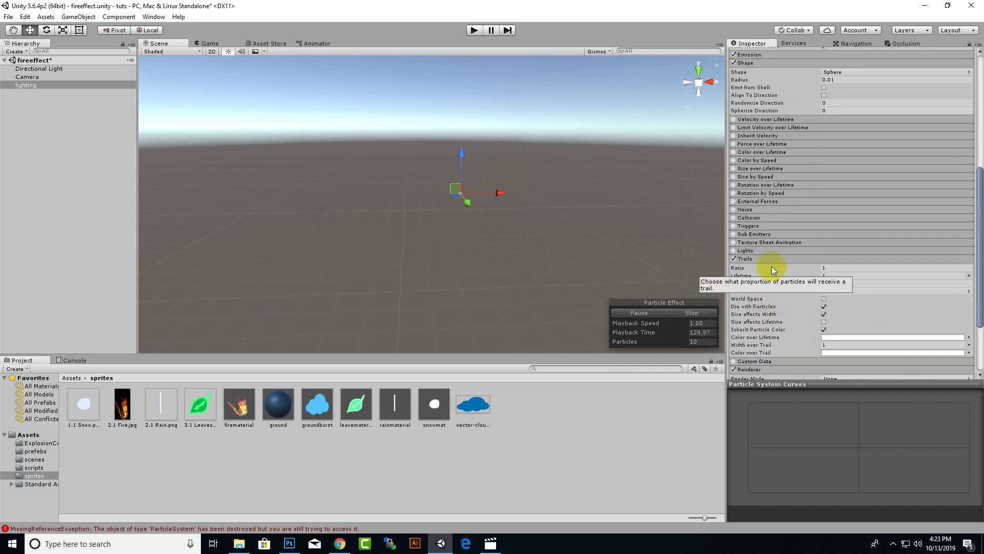
{"action": "scroll", "coordinate": [789, 194], "scroll_direction": "up", "scroll_amount": 2}
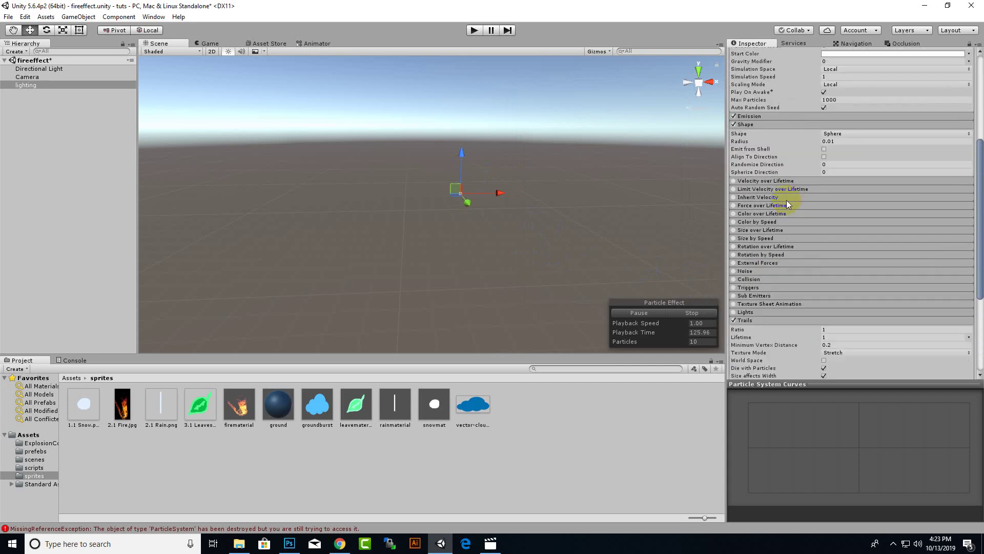
{"action": "left_click", "coordinate": [733, 181]}
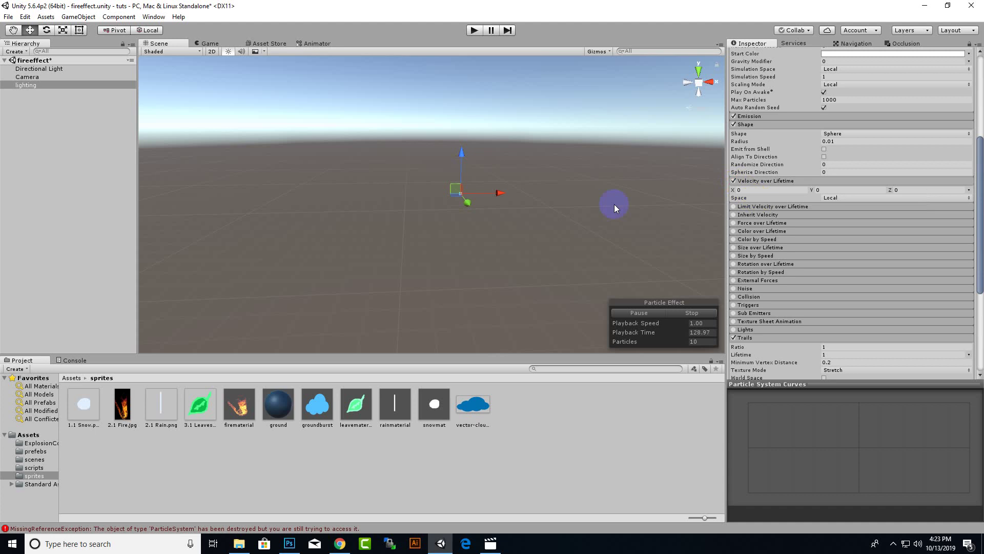
{"action": "middle_click_drag", "start_coordinate": [450, 196], "coordinate": [461, 222]}
Set the Z value of Velocity over Lifetime to 180.
{"action": "left_click", "coordinate": [903, 190]}
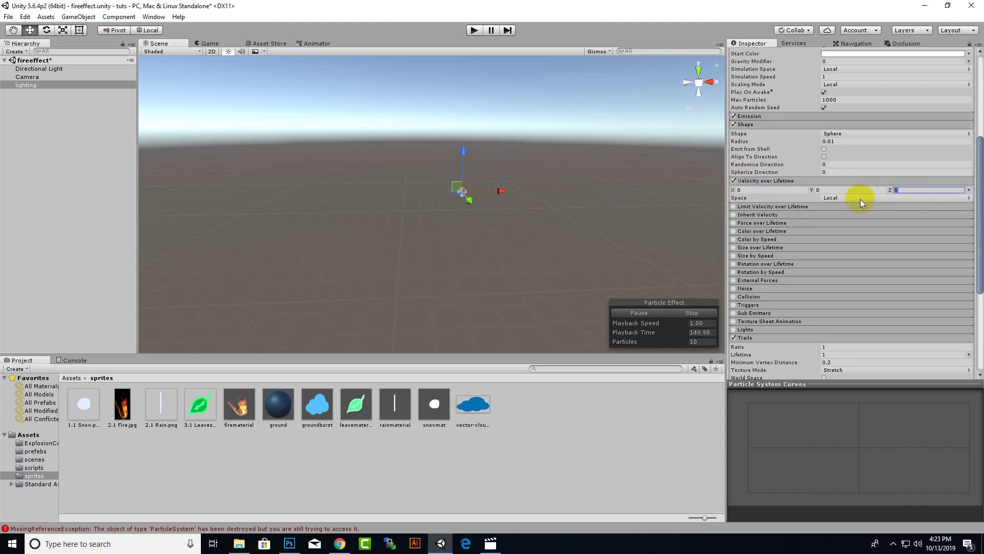
{"action": "type", "text": "-180"}
{"action": "key", "text": "BackSpace"}
{"action": "key", "text": "BackSpace"}
{"action": "key", "text": "BackSpace"}
{"action": "key", "text": "BackSpace"}
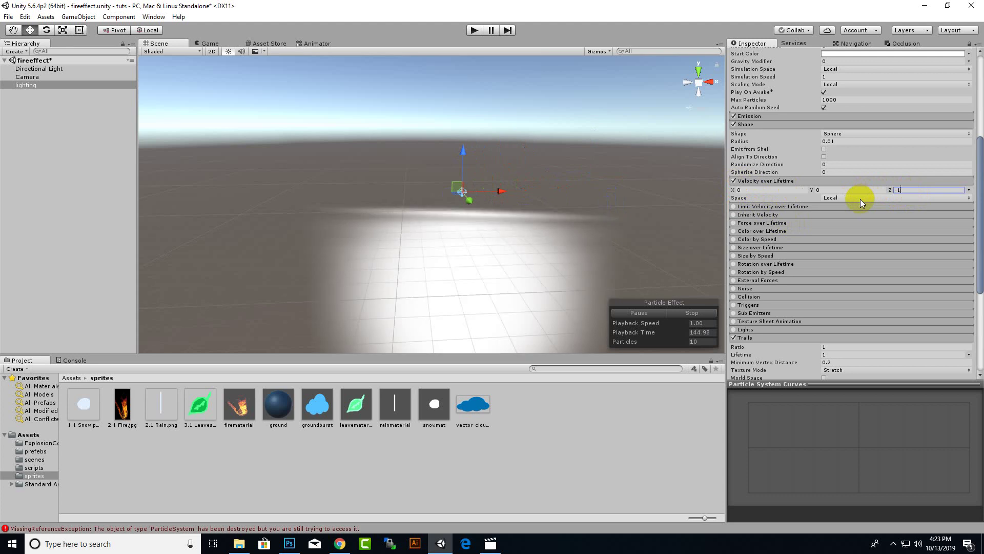
{"action": "type", "text": "180"}
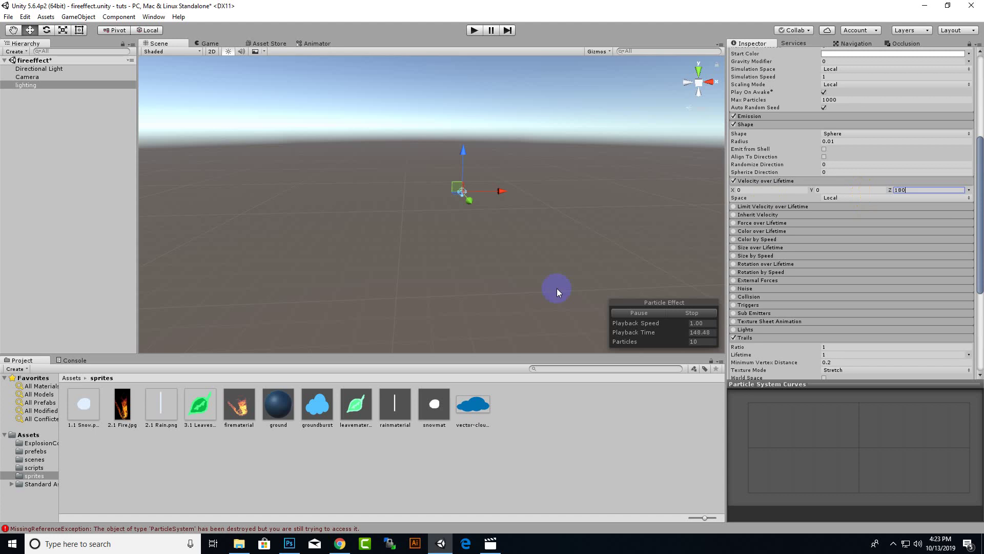
Set the Z value of Velocity over Lifetime to -180 so that the trail runs downward.
{"action": "scroll", "coordinate": [555, 265], "scroll_direction": "down", "scroll_amount": 15}
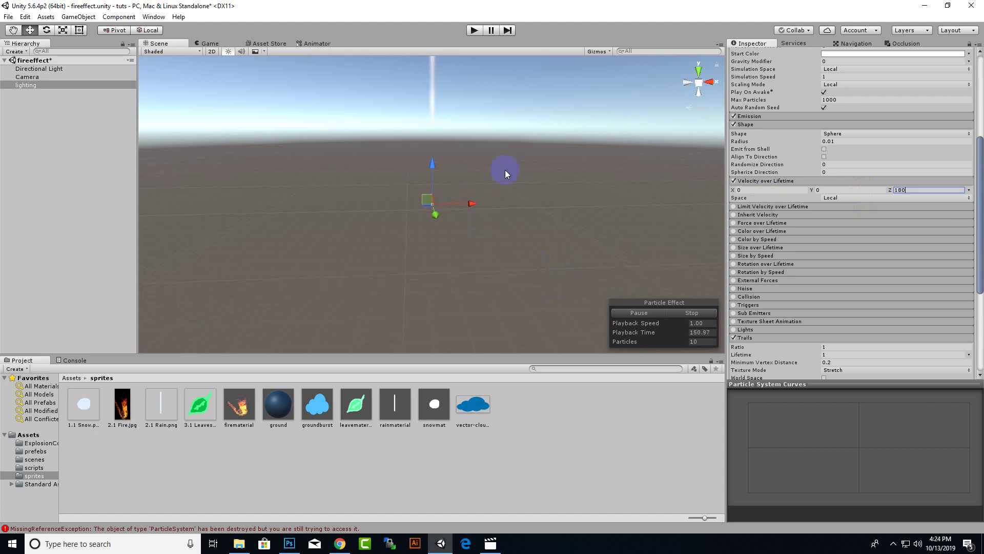
{"action": "middle_click_drag", "start_coordinate": [545, 135], "coordinate": [602, 215]}
{"action": "scroll", "coordinate": [602, 214], "scroll_direction": "down", "scroll_amount": 12}
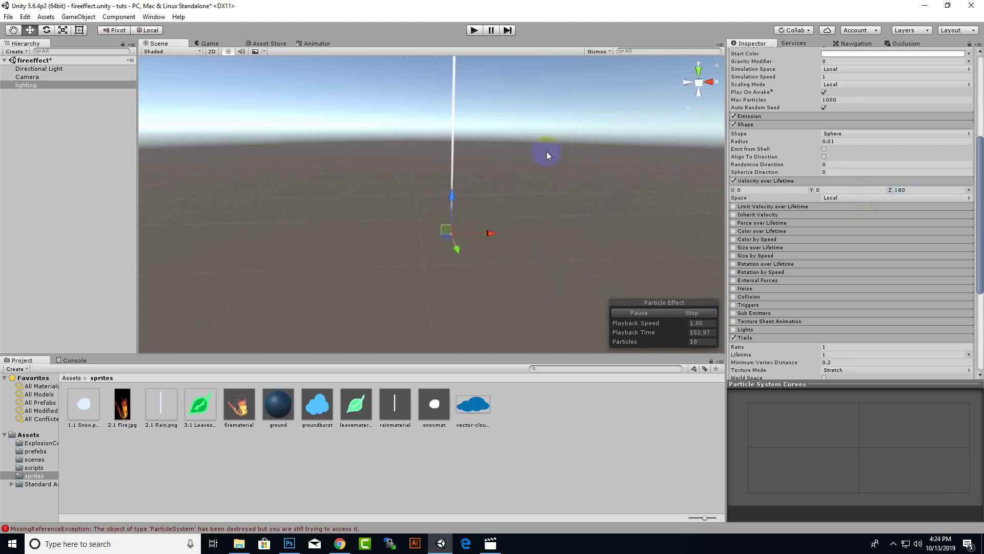
{"action": "mouse_move", "coordinate": [547, 151]}
{"action": "middle_mouse_down"}
{"action": "mouse_move", "coordinate": [557, 234]}
{"action": "mouse_move", "coordinate": [526, 335]}
{"action": "mouse_move", "coordinate": [533, 275]}
{"action": "mouse_move", "coordinate": [540, 285]}
{"action": "mouse_move", "coordinate": [593, 219]}
{"action": "mouse_move", "coordinate": [556, 231]}
{"action": "middle_mouse_up"}
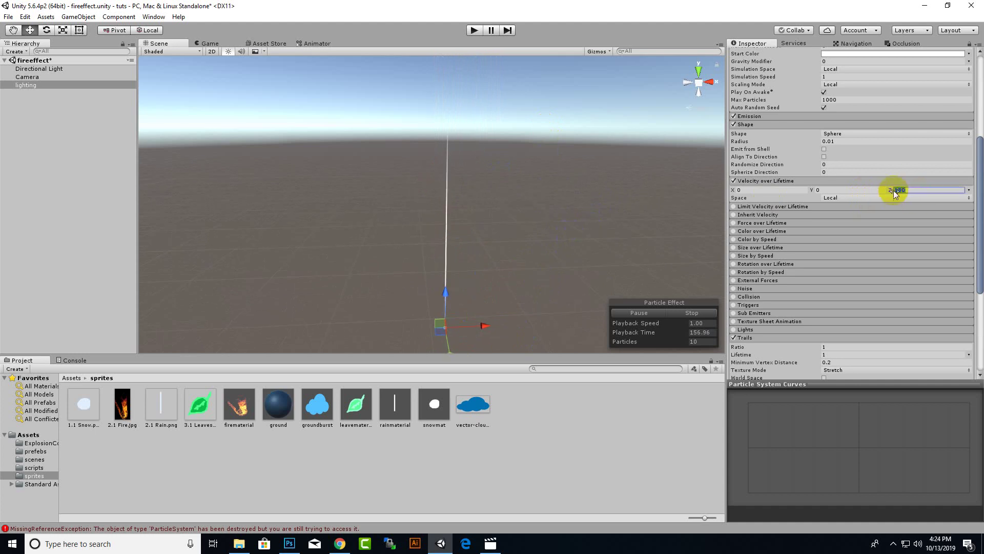
{"action": "type", "text": "-"}
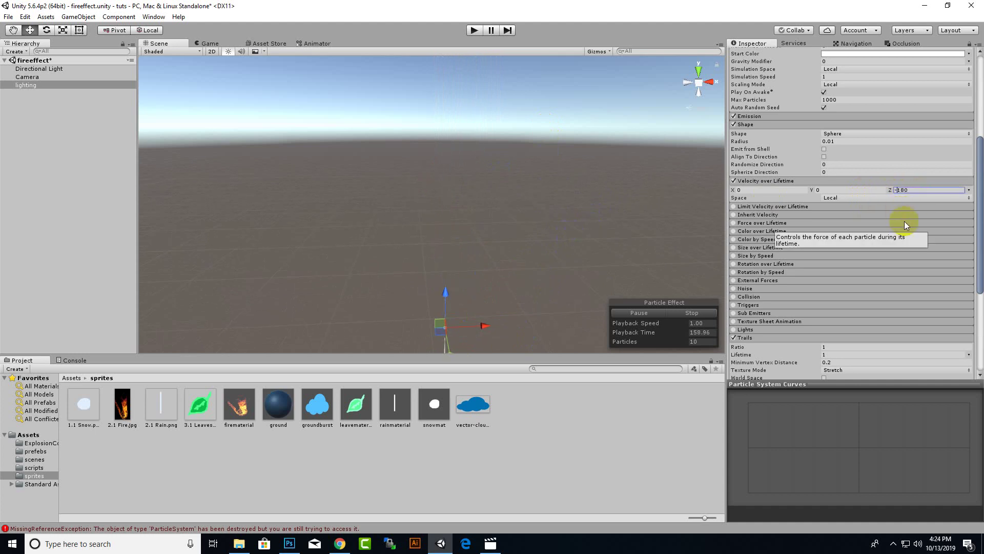
Raise the lighting particle system along its vertical axis in the scene.
{"action": "mouse_move", "coordinate": [445, 305]}
{"action": "left_mouse_down"}
{"action": "mouse_move", "coordinate": [457, 120]}
{"action": "mouse_move", "coordinate": [455, 139]}
{"action": "left_mouse_up"}
{"action": "scroll", "coordinate": [457, 199], "scroll_direction": "up", "scroll_amount": 5}
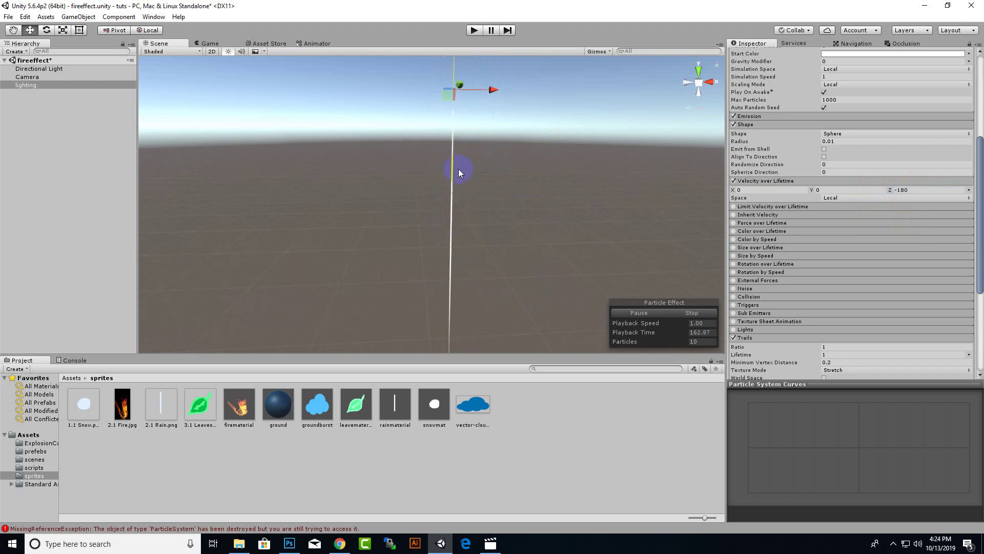
{"action": "mouse_move", "coordinate": [472, 163]}
{"action": "middle_mouse_down"}
{"action": "mouse_move", "coordinate": [468, 130]}
{"action": "mouse_move", "coordinate": [481, 102]}
{"action": "mouse_move", "coordinate": [518, 150]}
{"action": "mouse_move", "coordinate": [453, 192]}
{"action": "mouse_move", "coordinate": [488, 198]}
{"action": "mouse_move", "coordinate": [490, 130]}
{"action": "middle_mouse_up"}
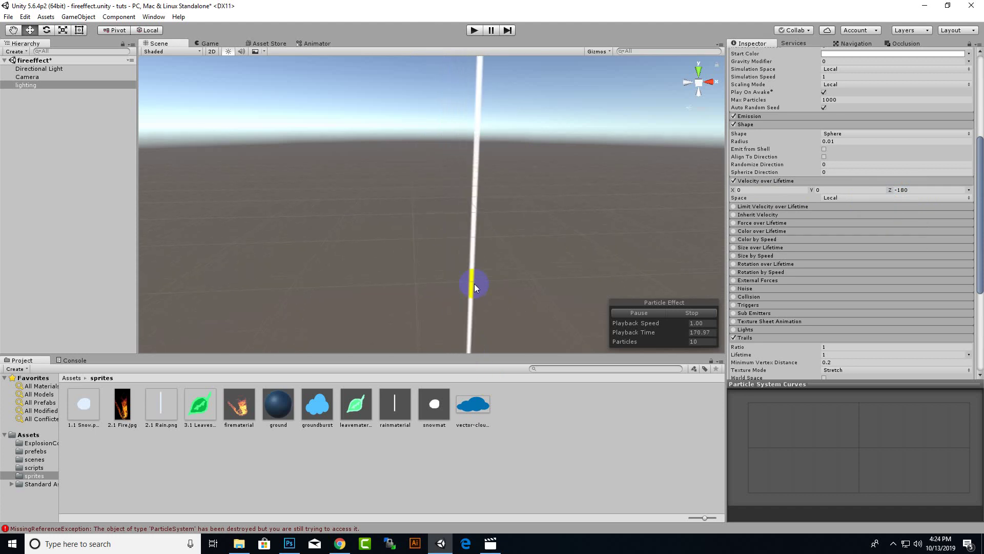
{"action": "mouse_move", "coordinate": [459, 285]}
{"action": "middle_mouse_down"}
{"action": "mouse_move", "coordinate": [492, 209]}
{"action": "mouse_move", "coordinate": [478, 217]}
{"action": "middle_mouse_up"}
{"action": "mouse_move", "coordinate": [460, 148]}
{"action": "middle_mouse_down"}
{"action": "mouse_move", "coordinate": [514, 176]}
{"action": "mouse_move", "coordinate": [544, 117]}
{"action": "mouse_move", "coordinate": [516, 143]}
{"action": "middle_mouse_up"}
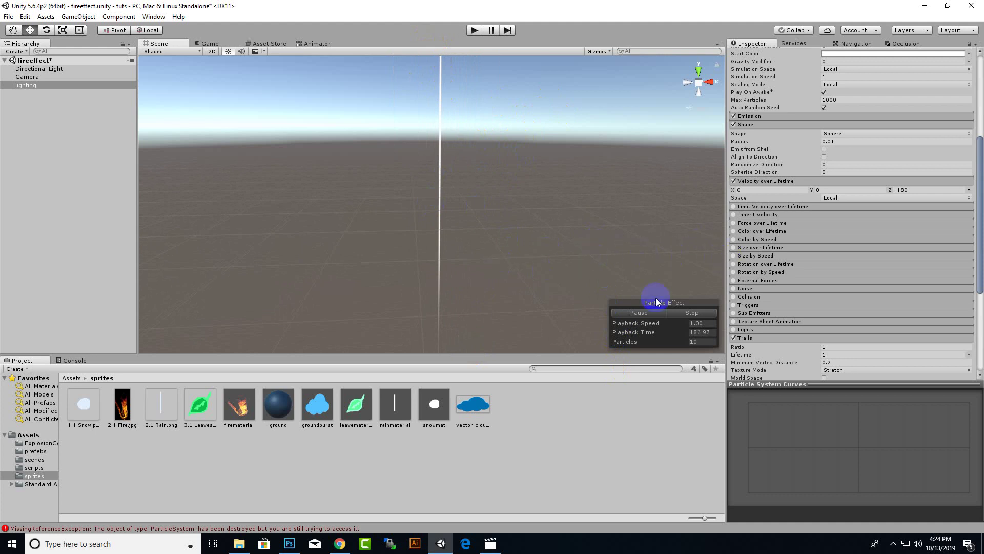
Enable and expand the Noise module on the lighting particle system and set its strength to 10.
{"action": "left_click", "coordinate": [734, 289]}
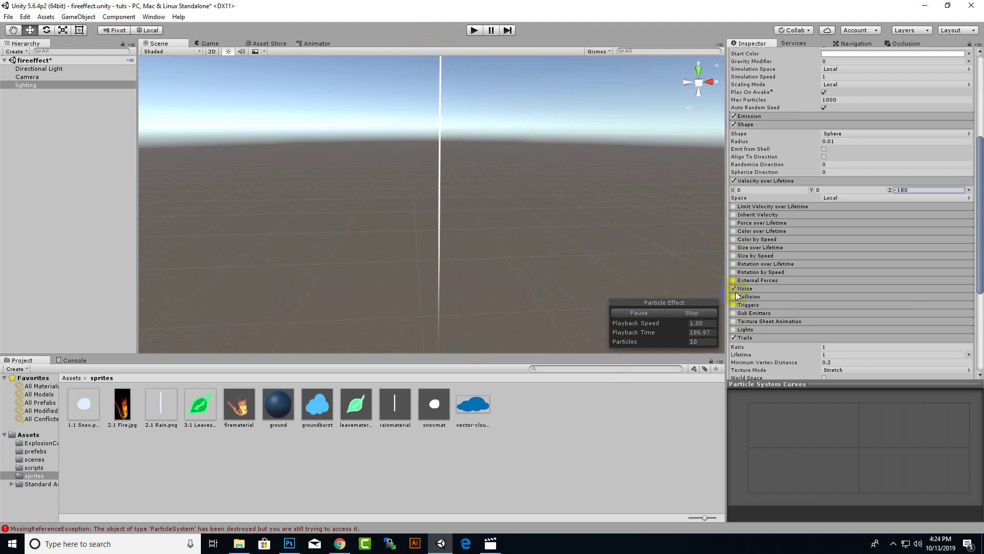
{"action": "left_click", "coordinate": [745, 289]}
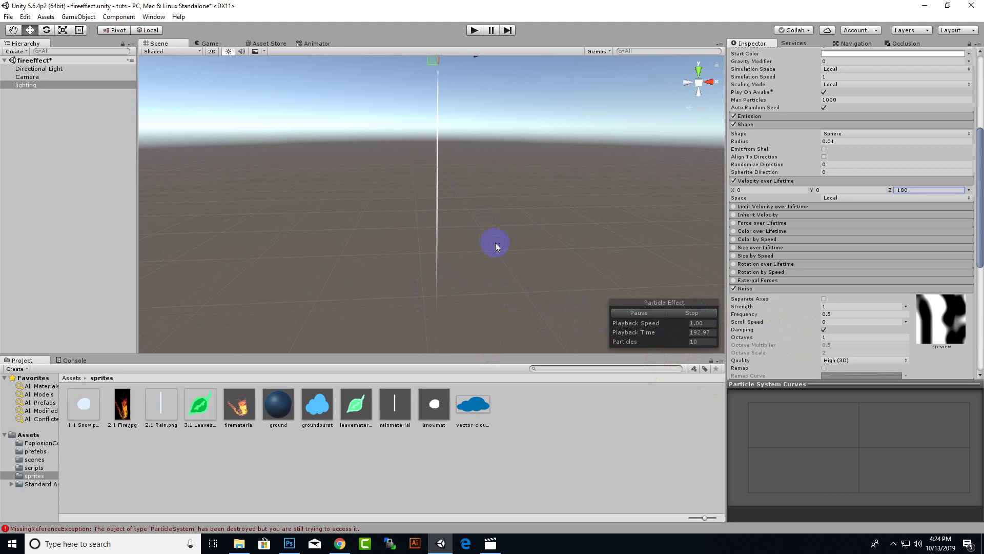
{"action": "middle_click_drag", "start_coordinate": [509, 216], "coordinate": [512, 234]}
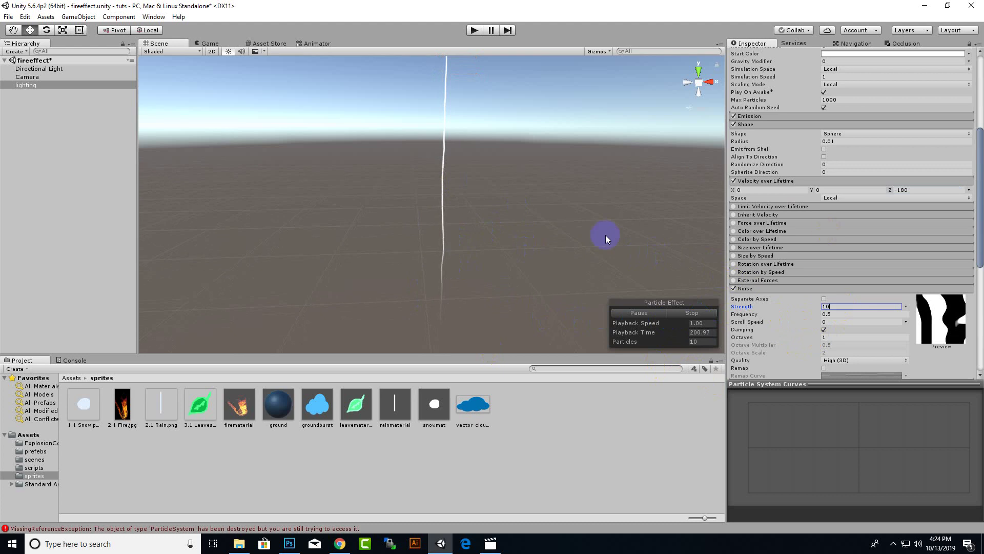
{"action": "middle_click_drag", "start_coordinate": [501, 246], "coordinate": [502, 225]}
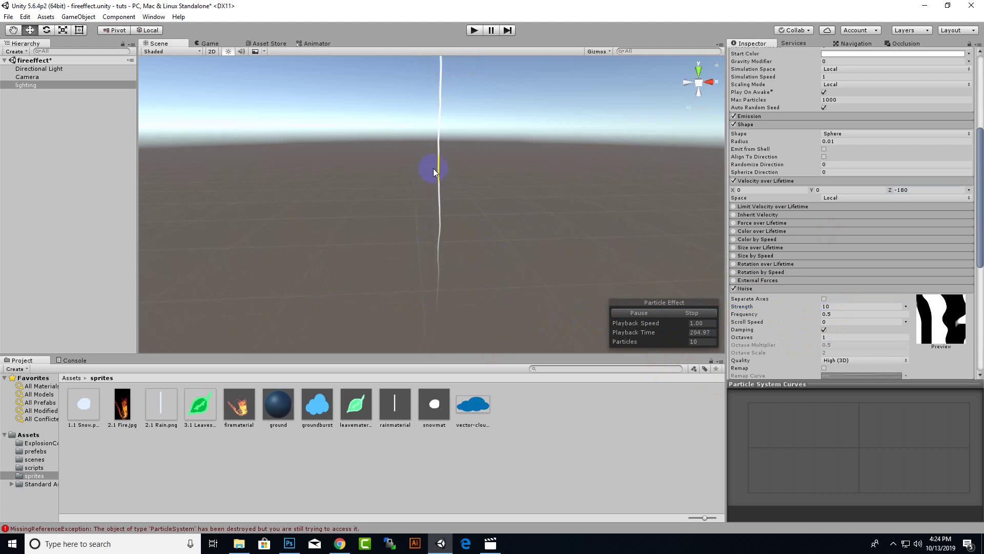
{"action": "middle_click_drag", "start_coordinate": [444, 287], "coordinate": [473, 164]}
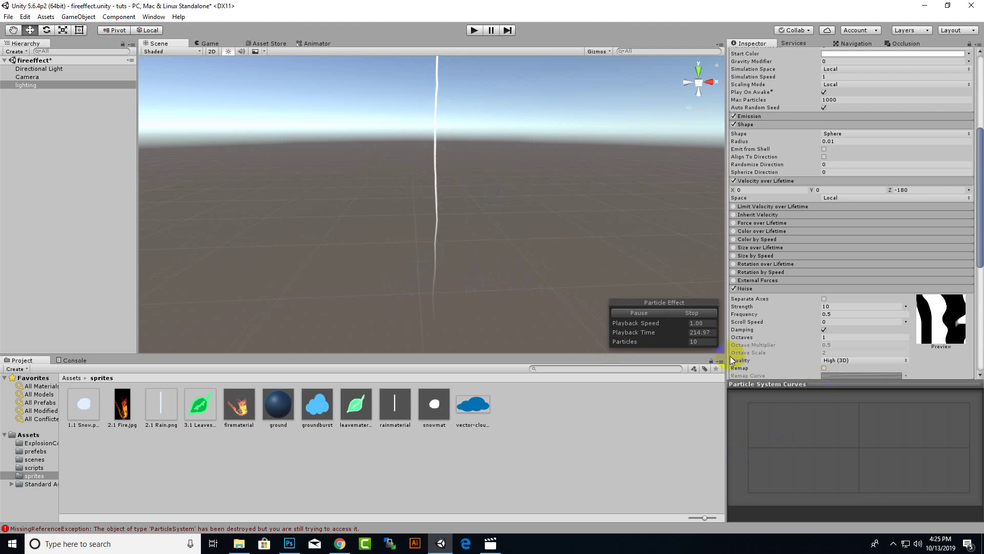
{"action": "scroll", "coordinate": [829, 343], "scroll_direction": "down", "scroll_amount": 3}
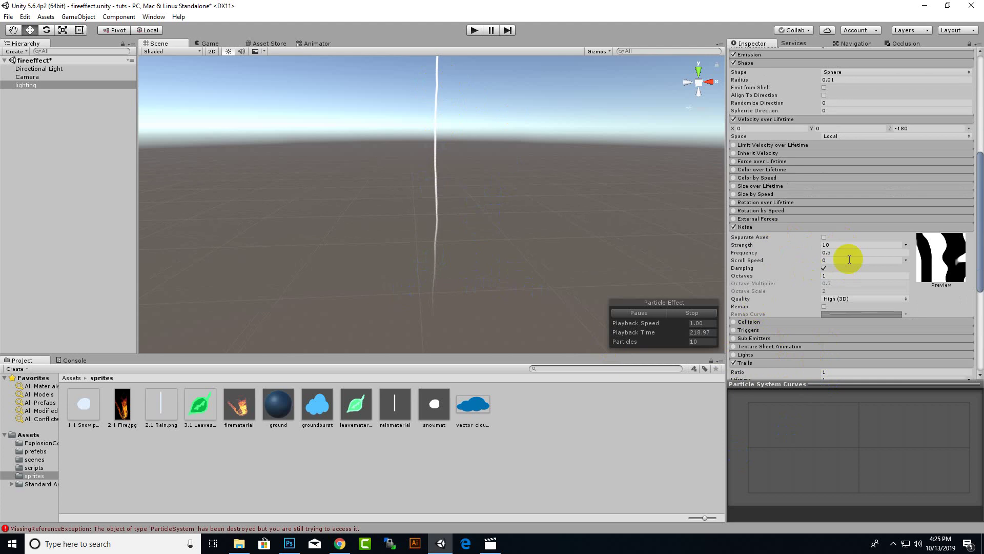
{"action": "left_click", "coordinate": [905, 260]}
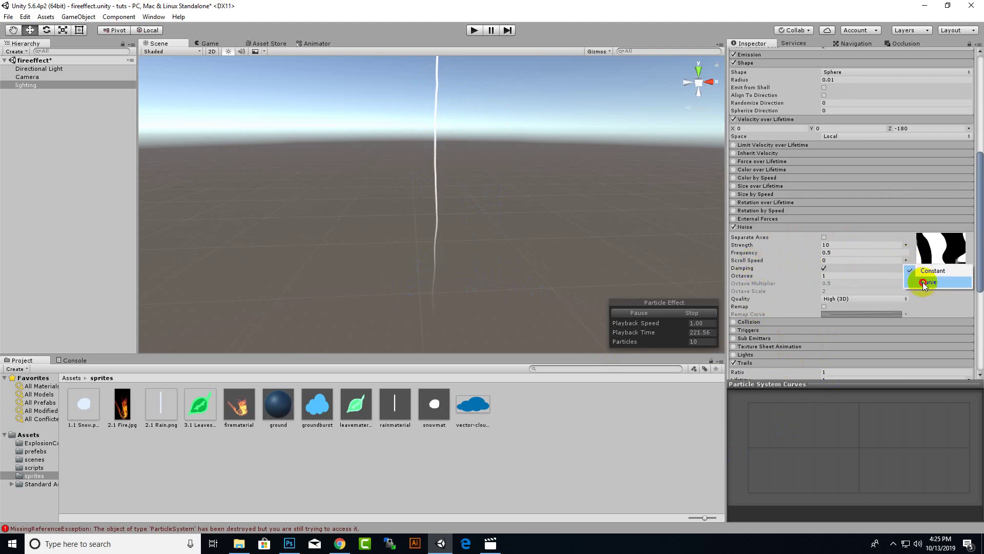
{"action": "left_click", "coordinate": [848, 269]}
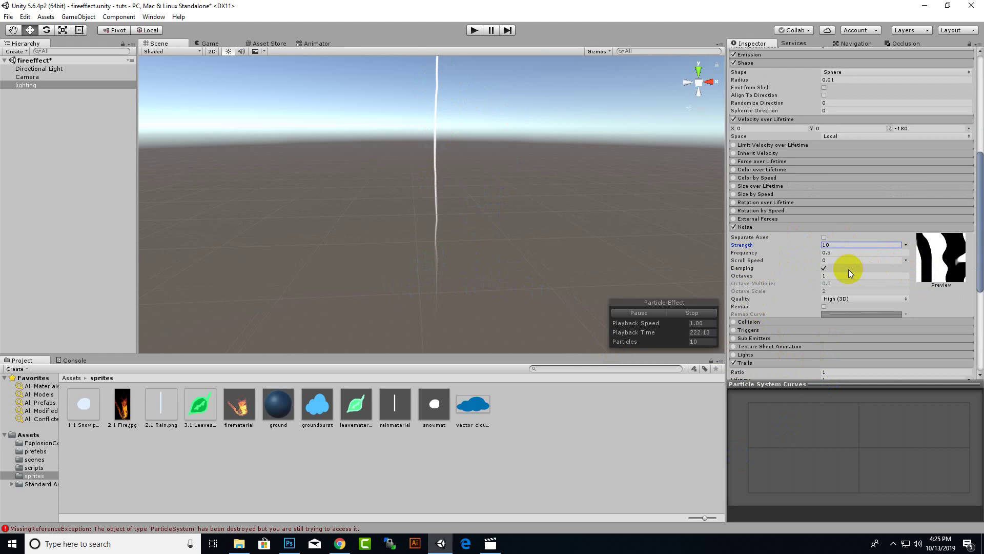
{"action": "left_click", "coordinate": [849, 260]}
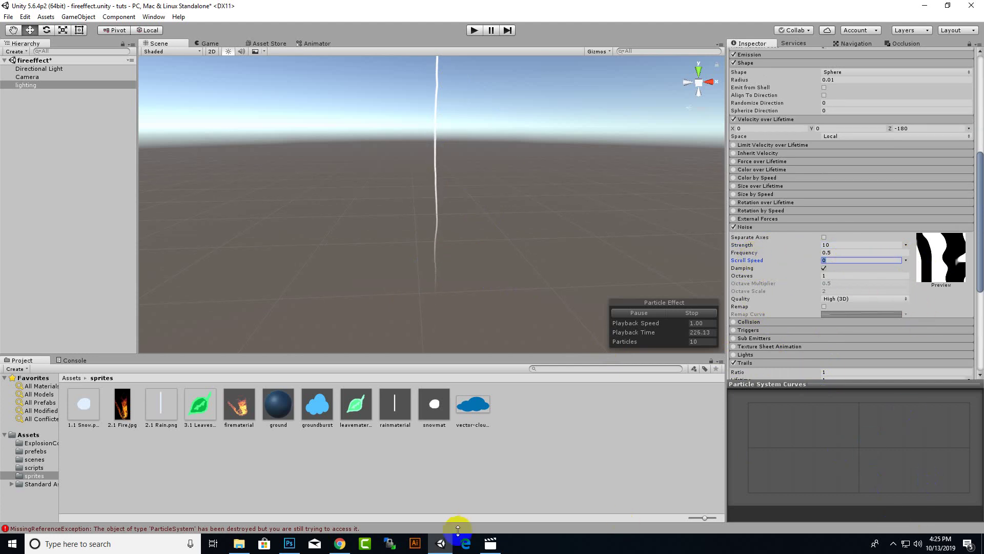
{"action": "left_click", "coordinate": [895, 544]}
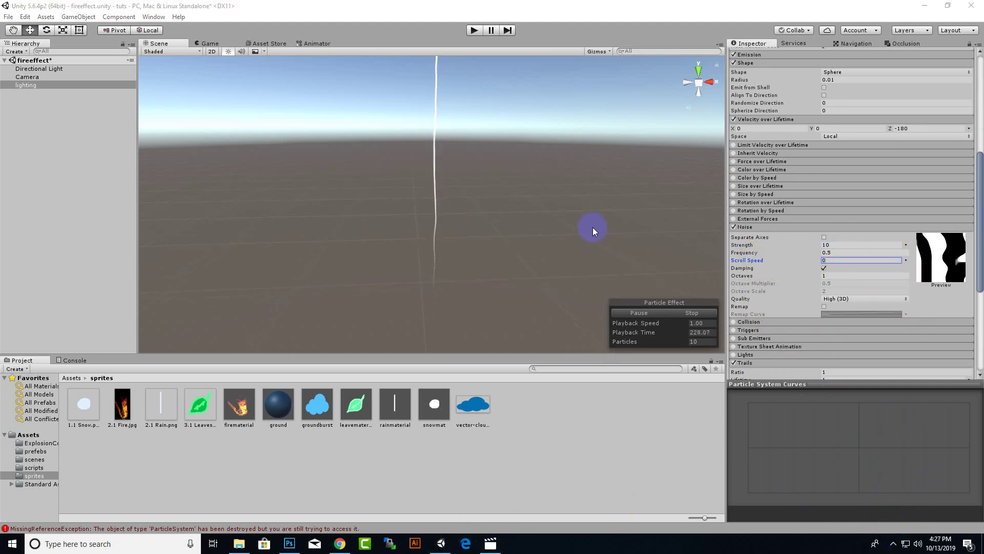
{"action": "middle_click_drag", "start_coordinate": [593, 227], "coordinate": [590, 267]}
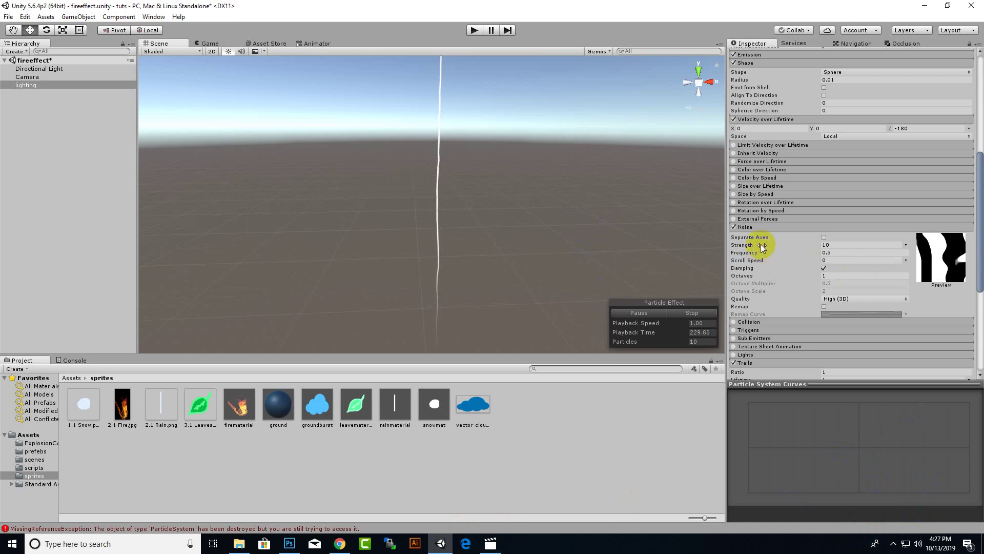
Set the start size of the lighting particle system to 0.5.
{"action": "scroll", "coordinate": [754, 189], "scroll_direction": "up", "scroll_amount": 6}
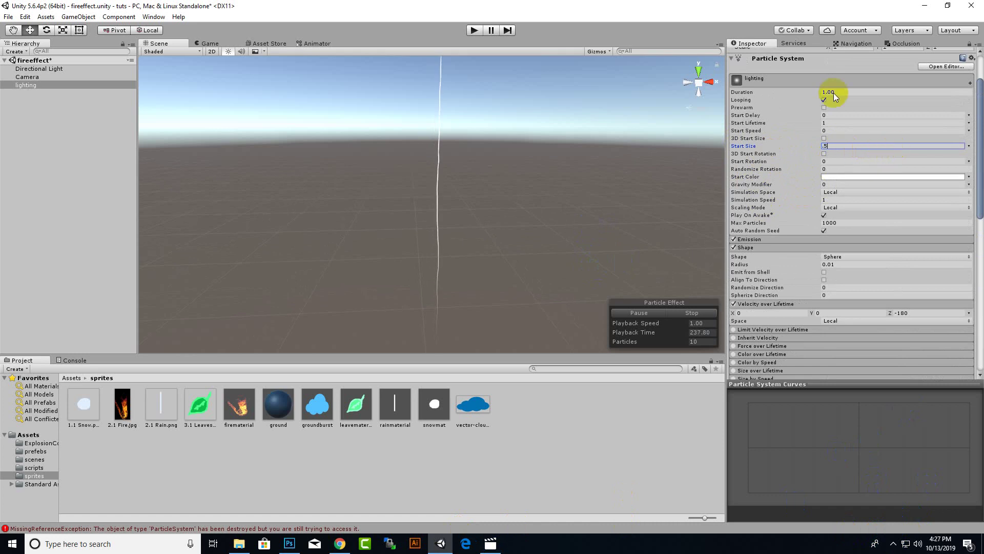
{"action": "key", "text": "Return"}
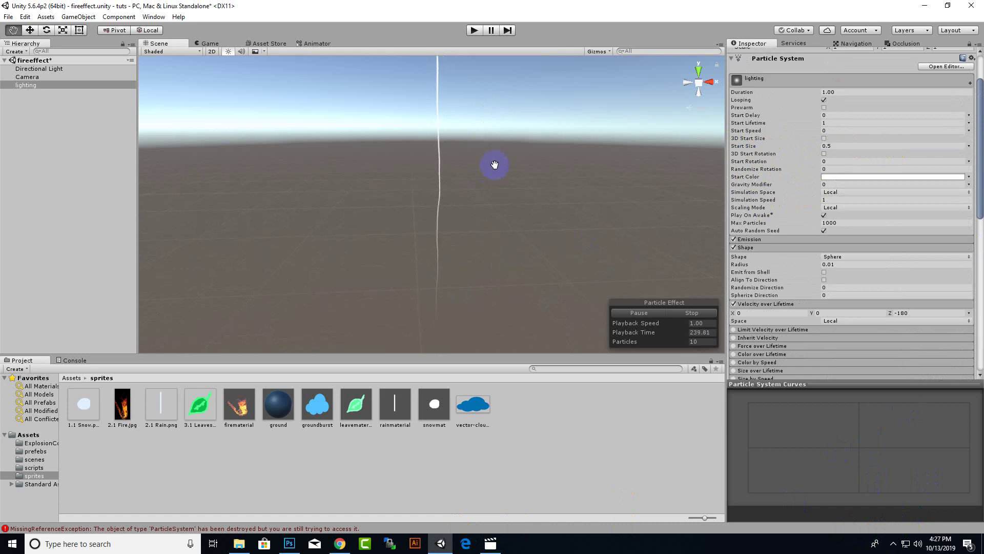
{"action": "middle_click_drag", "start_coordinate": [463, 259], "coordinate": [498, 183]}
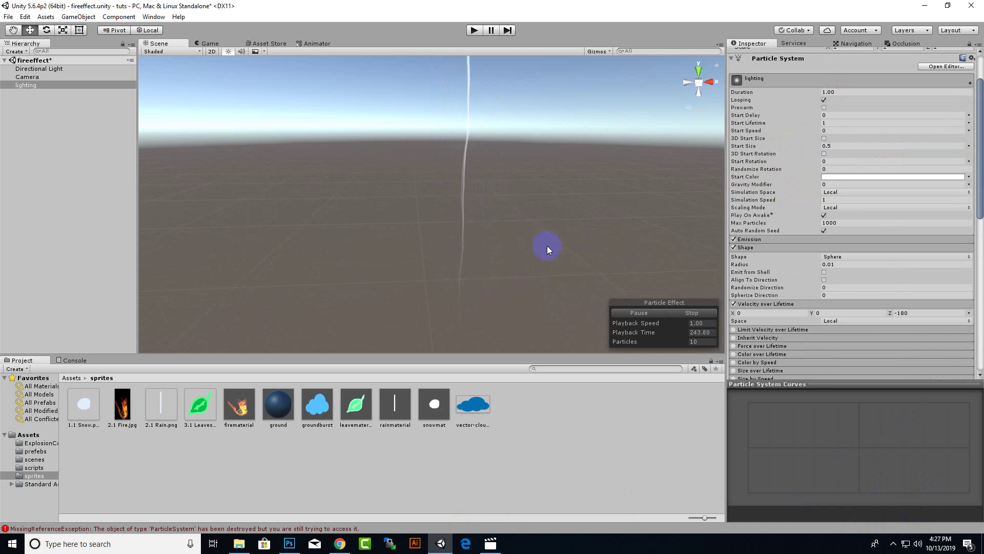
{"action": "middle_click_drag", "start_coordinate": [545, 238], "coordinate": [516, 244]}
Set the Noise module's frequency to 1 and its scroll speed to 1 on the lighting particle system.
{"action": "scroll", "coordinate": [794, 325], "scroll_direction": "down", "scroll_amount": 3}
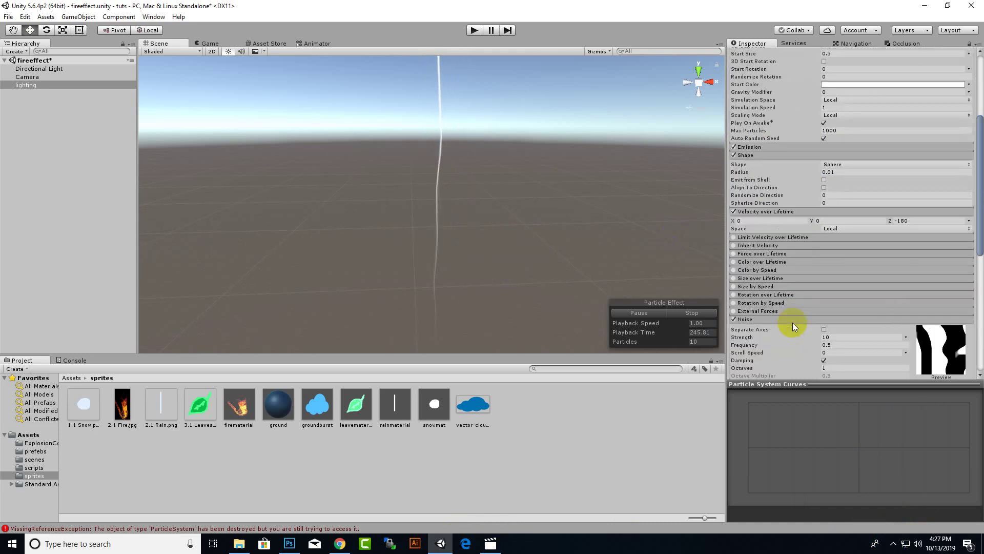
{"action": "scroll", "coordinate": [814, 309], "scroll_direction": "down", "scroll_amount": 3}
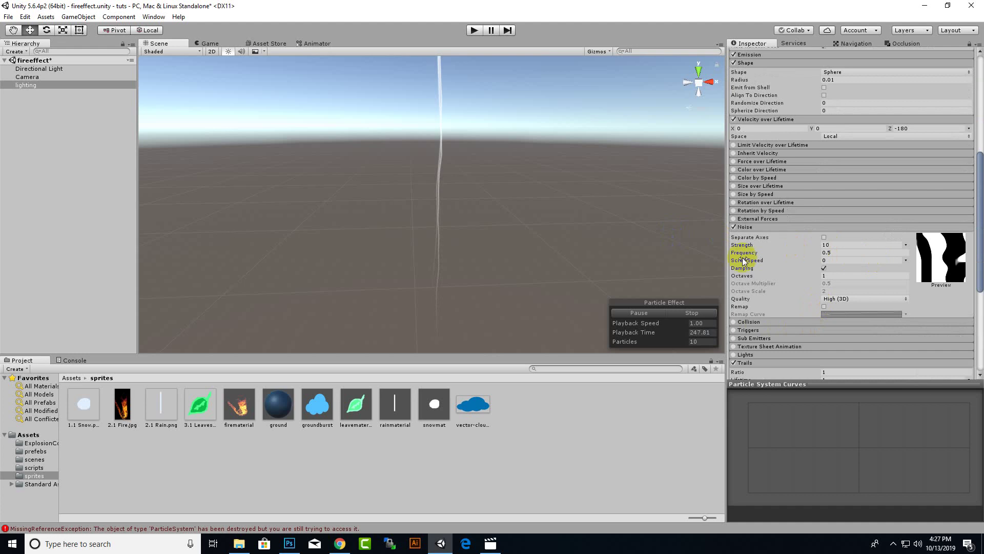
{"action": "left_click", "coordinate": [846, 254]}
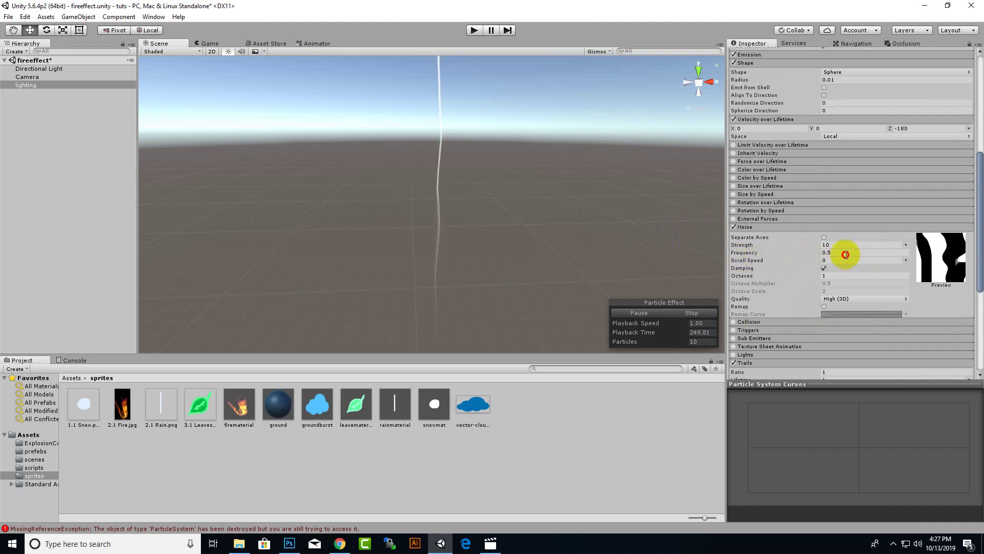
{"action": "type", "text": "1"}
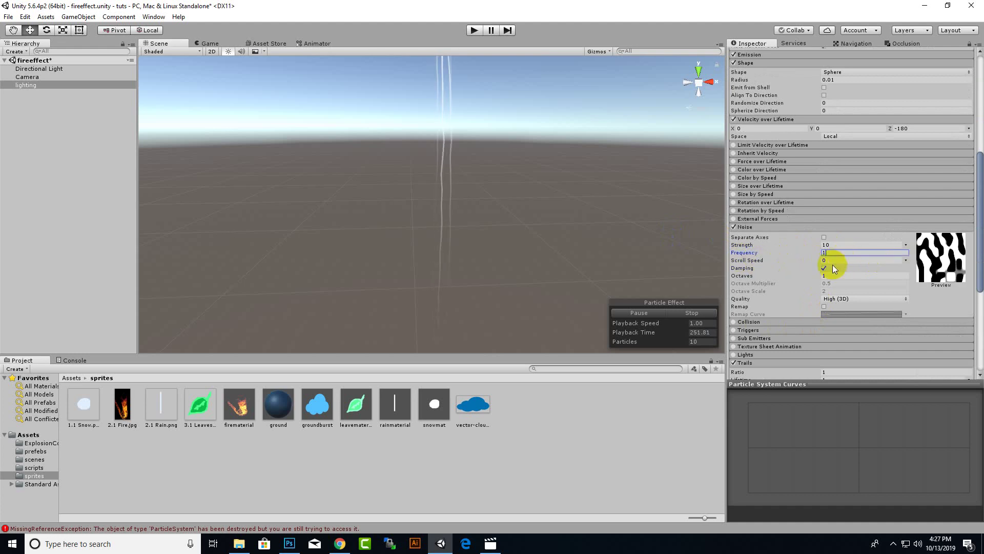
{"action": "left_click", "coordinate": [826, 260]}
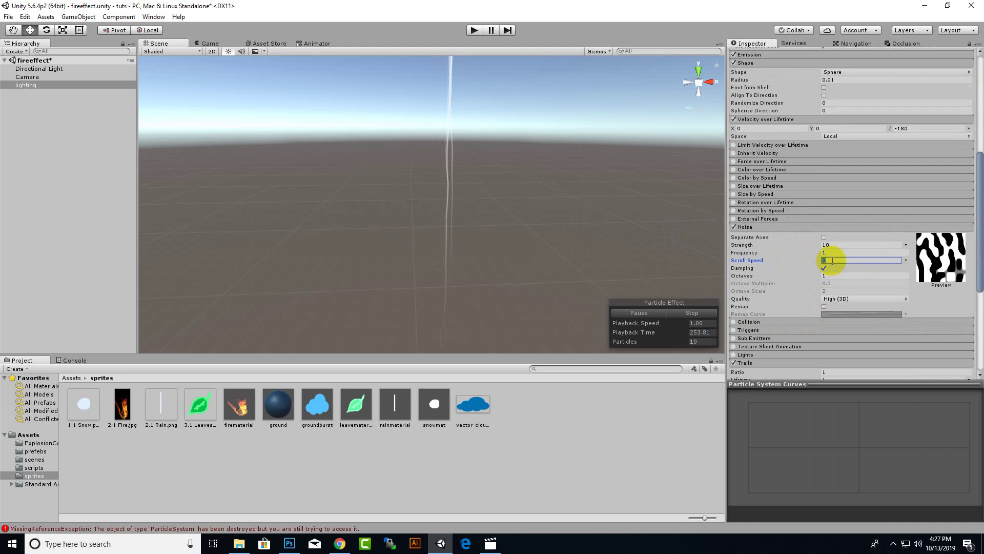
{"action": "type", "text": "1"}
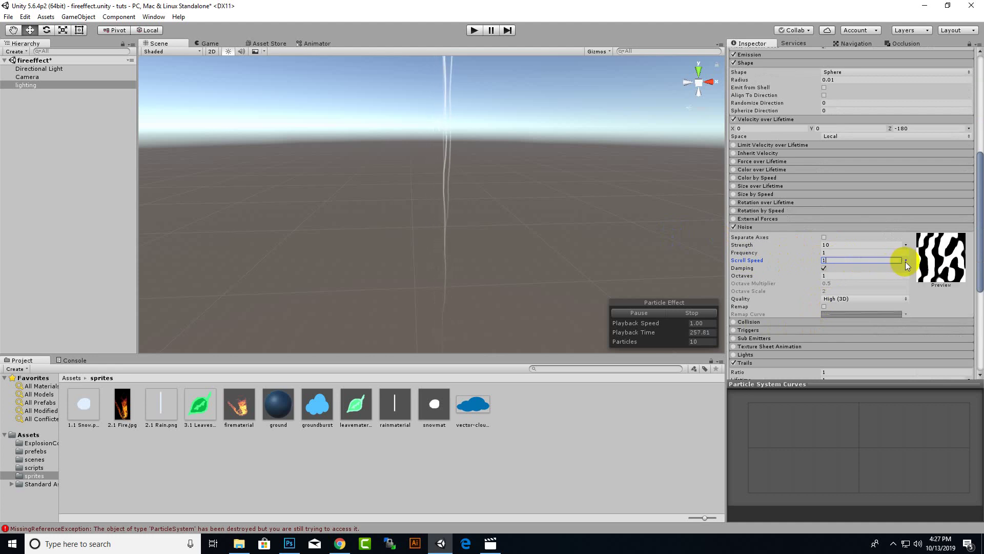
{"action": "left_click", "coordinate": [905, 261]}
{"action": "left_click", "coordinate": [866, 271]}
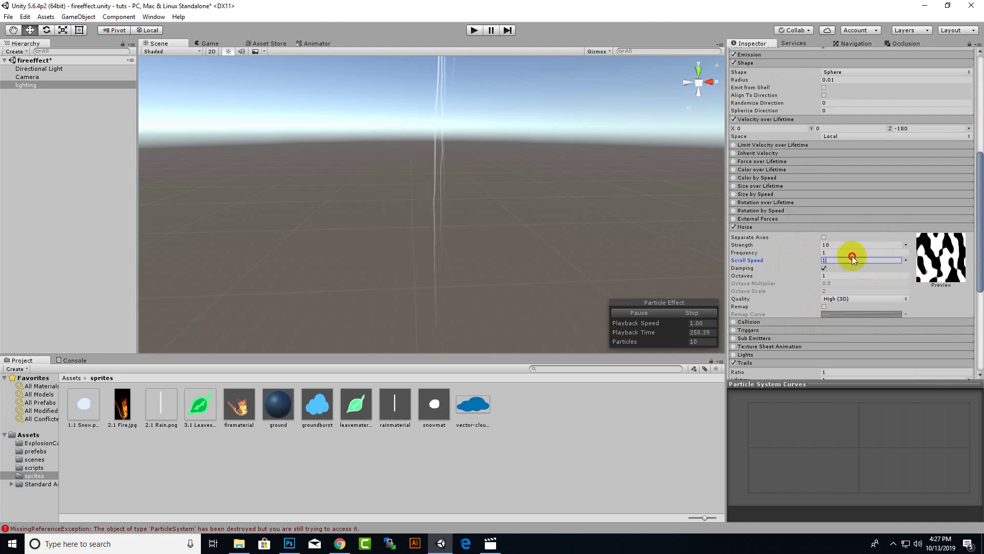
{"action": "middle_click_drag", "start_coordinate": [552, 177], "coordinate": [558, 227]}
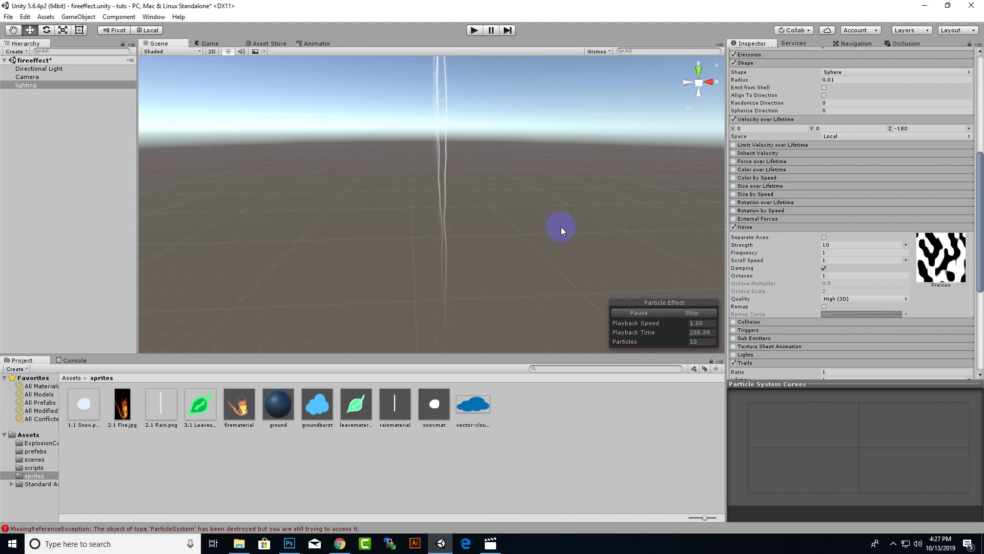
Expand the Emission module and switch the Start Color mode to Random Between Two Colors.
{"action": "scroll", "coordinate": [755, 241], "scroll_direction": "up", "scroll_amount": 3}
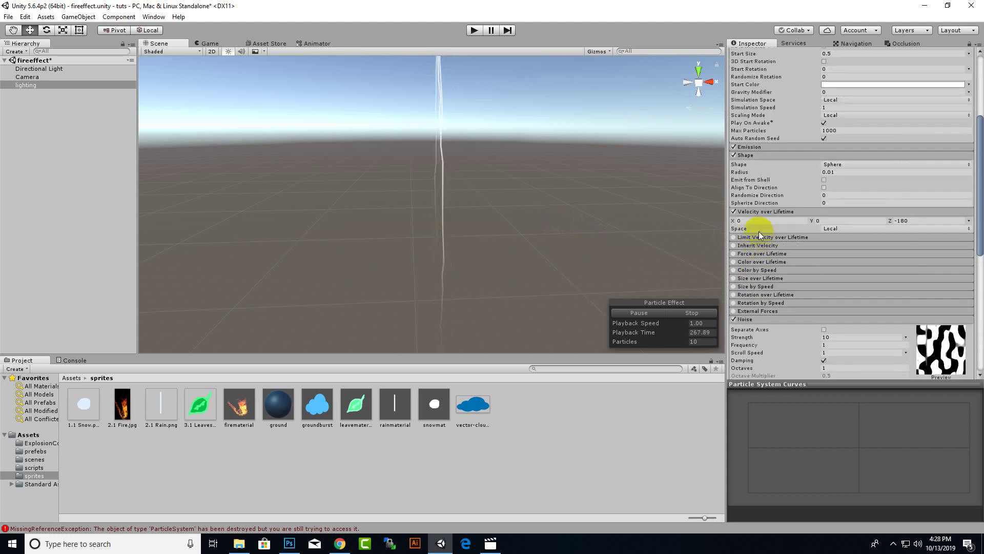
{"action": "left_click", "coordinate": [784, 147]}
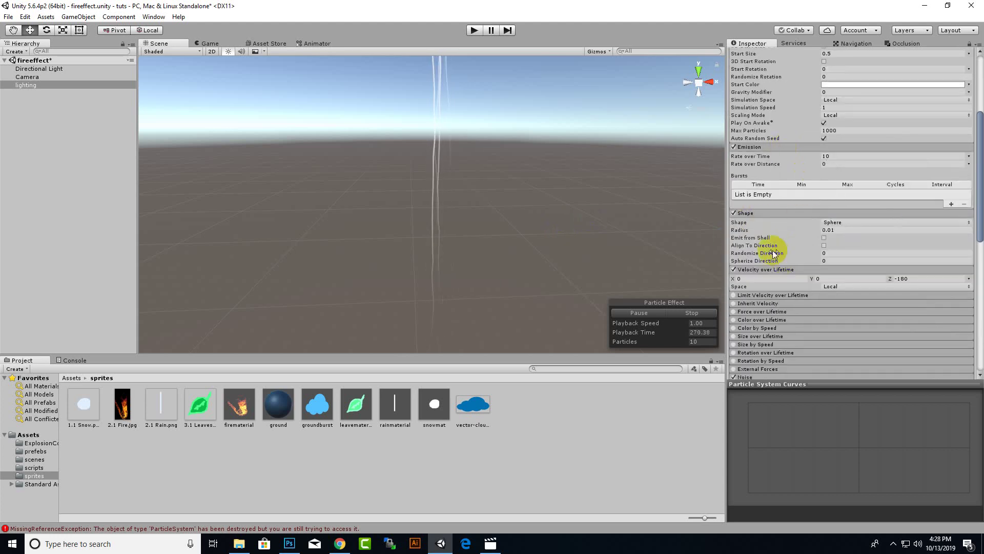
{"action": "scroll", "coordinate": [783, 217], "scroll_direction": "up", "scroll_amount": 3}
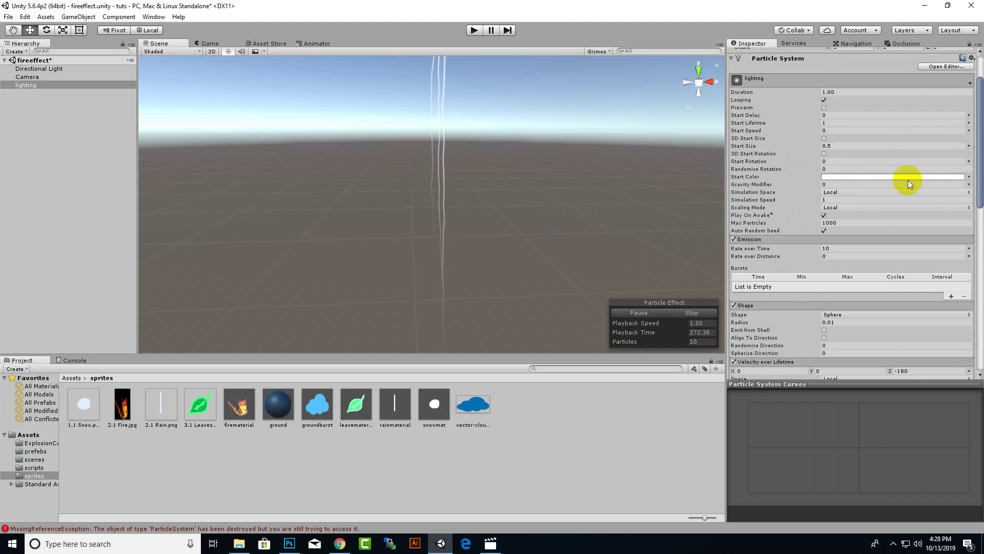
{"action": "left_click", "coordinate": [968, 177]}
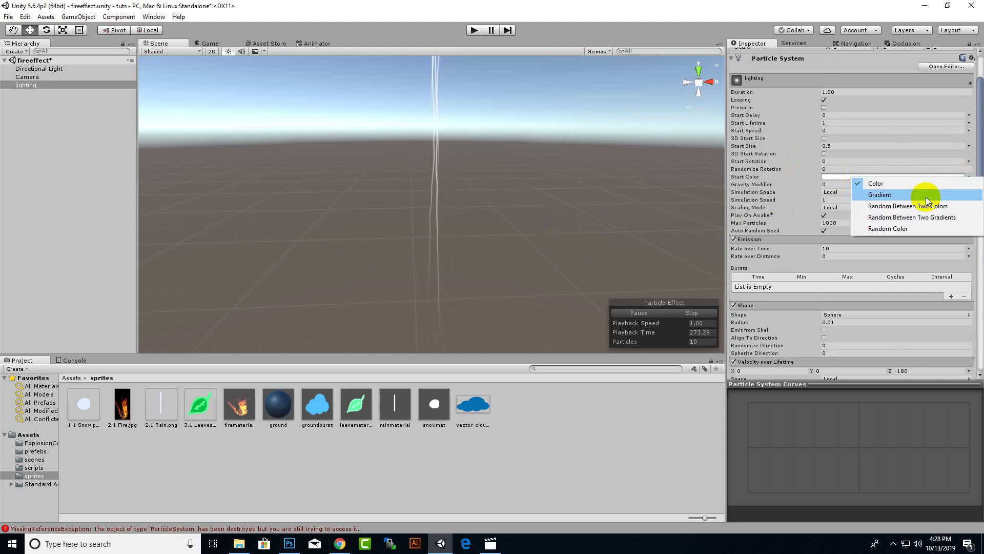
{"action": "left_click", "coordinate": [926, 197]}
{"action": "left_click", "coordinate": [963, 176]}
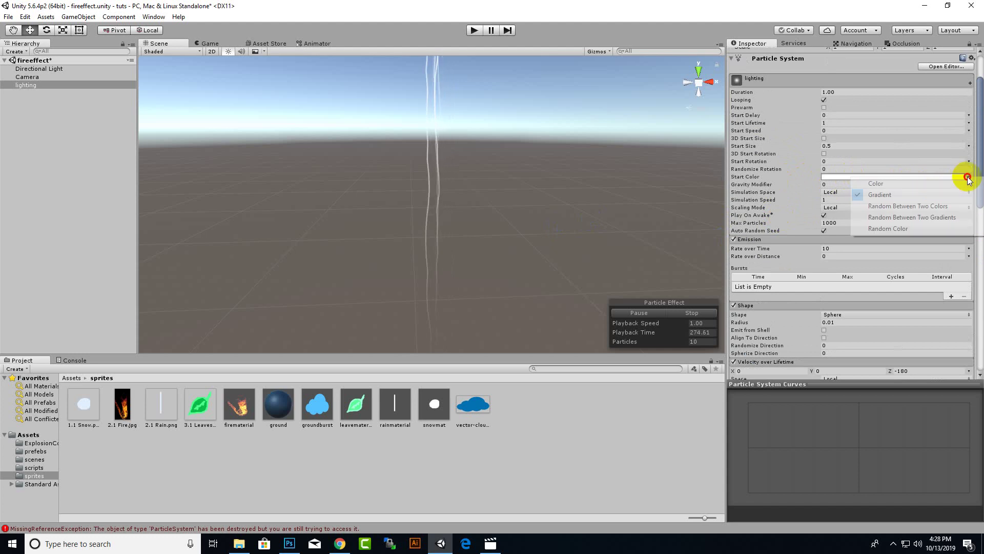
{"action": "left_click", "coordinate": [928, 207]}
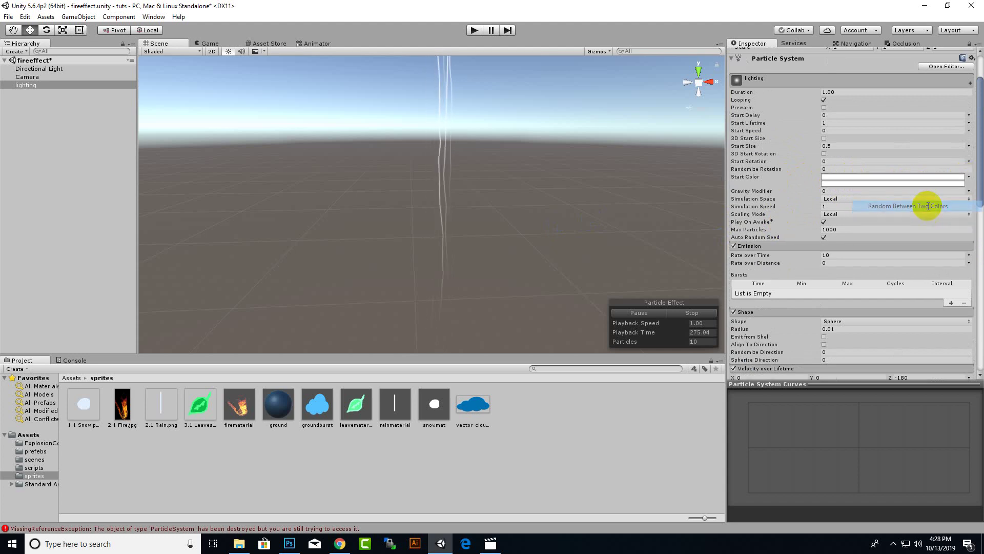
Set the first of the two start colors to light blue with RGB 143, 232, 255.
{"action": "left_click", "coordinate": [828, 178]}
{"action": "left_click", "coordinate": [940, 308]}
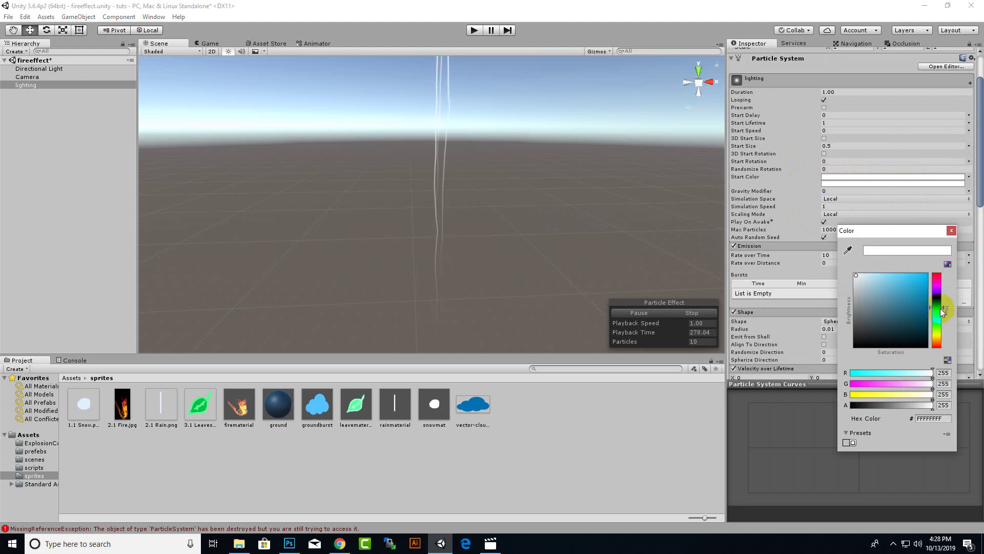
{"action": "left_click", "coordinate": [934, 303]}
{"action": "mouse_move", "coordinate": [908, 286]}
{"action": "left_mouse_down"}
{"action": "mouse_move", "coordinate": [915, 278]}
{"action": "mouse_move", "coordinate": [889, 264]}
{"action": "left_mouse_up"}
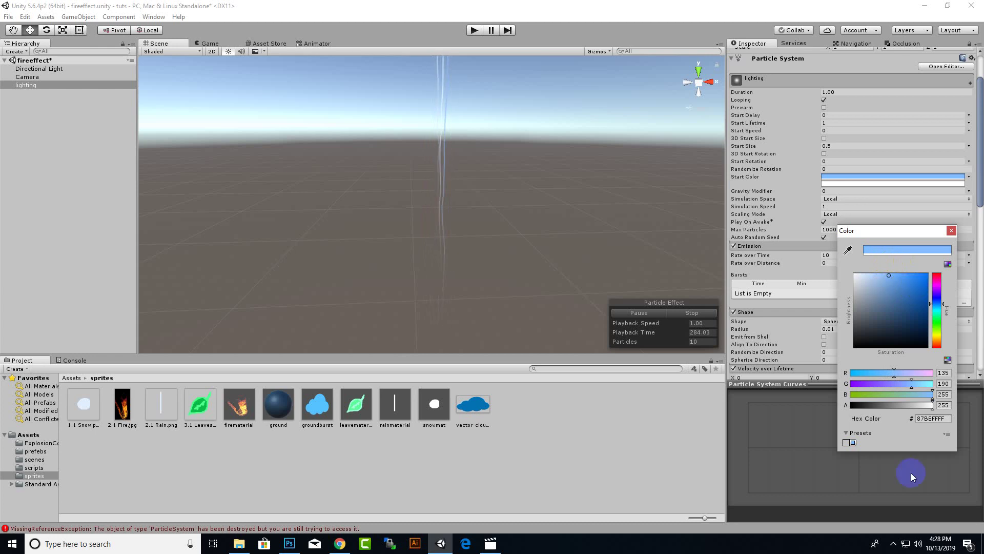
{"action": "left_click", "coordinate": [937, 308]}
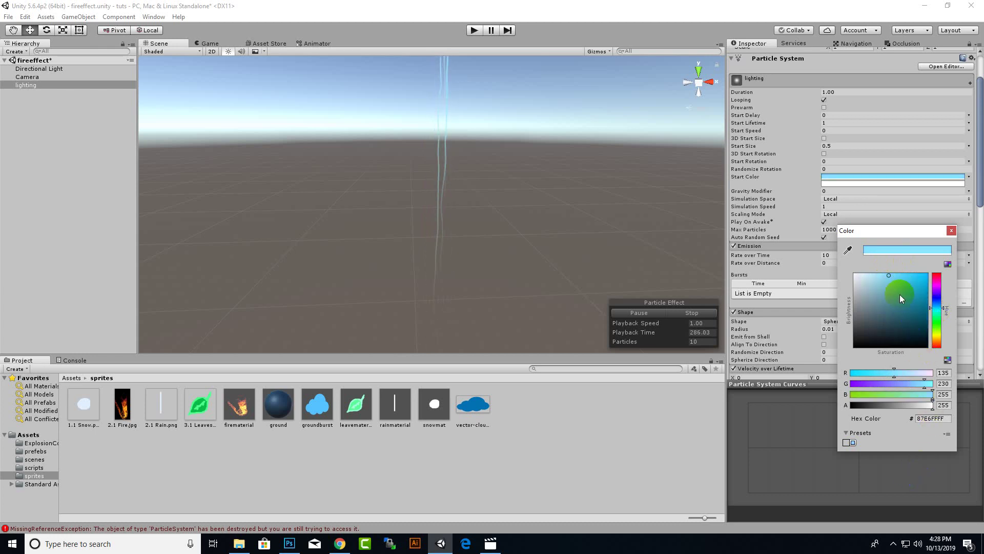
{"action": "left_click", "coordinate": [888, 274]}
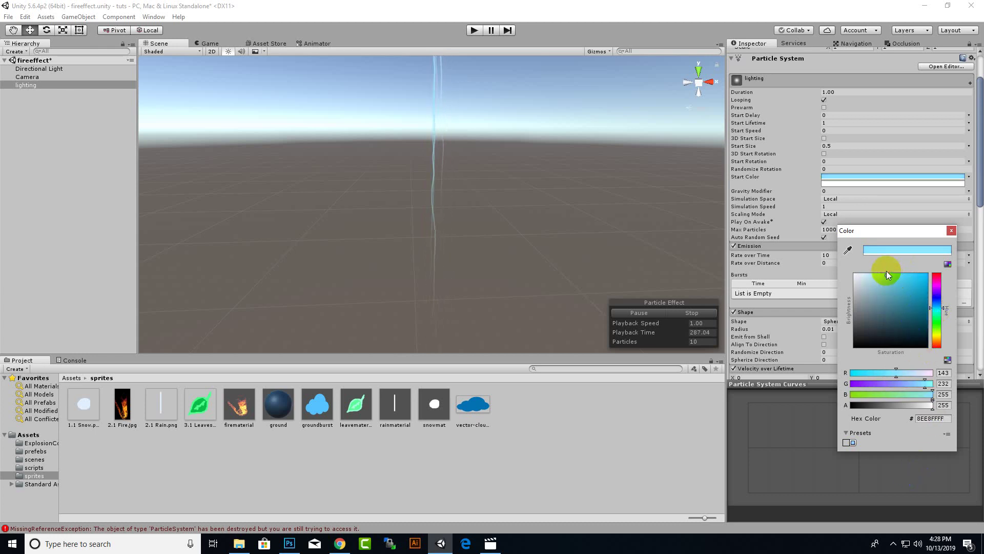
{"action": "left_click", "coordinate": [951, 230]}
Save the fireeffect scene.
{"action": "scroll", "coordinate": [837, 187], "scroll_direction": "up", "scroll_amount": 3}
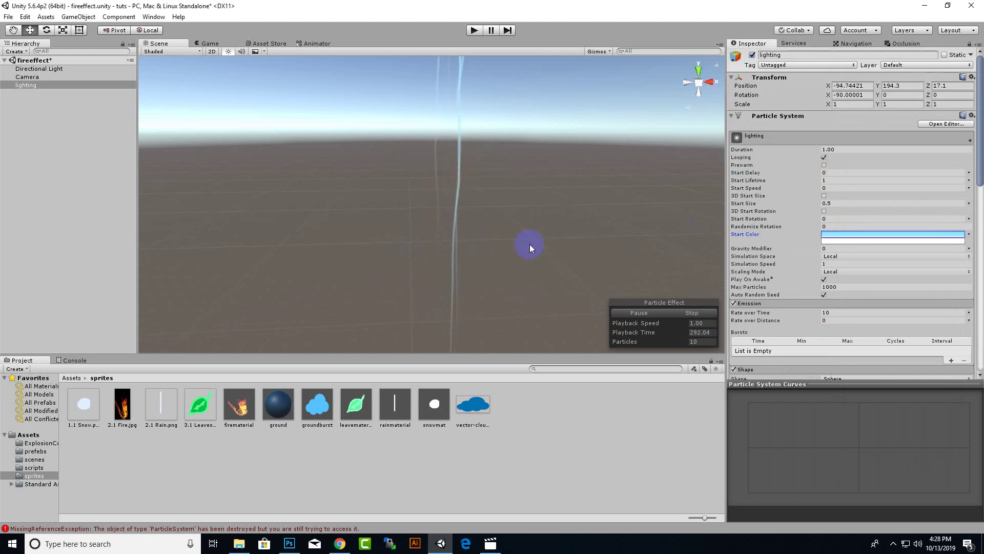
{"action": "middle_click_drag", "start_coordinate": [527, 275], "coordinate": [575, 158]}
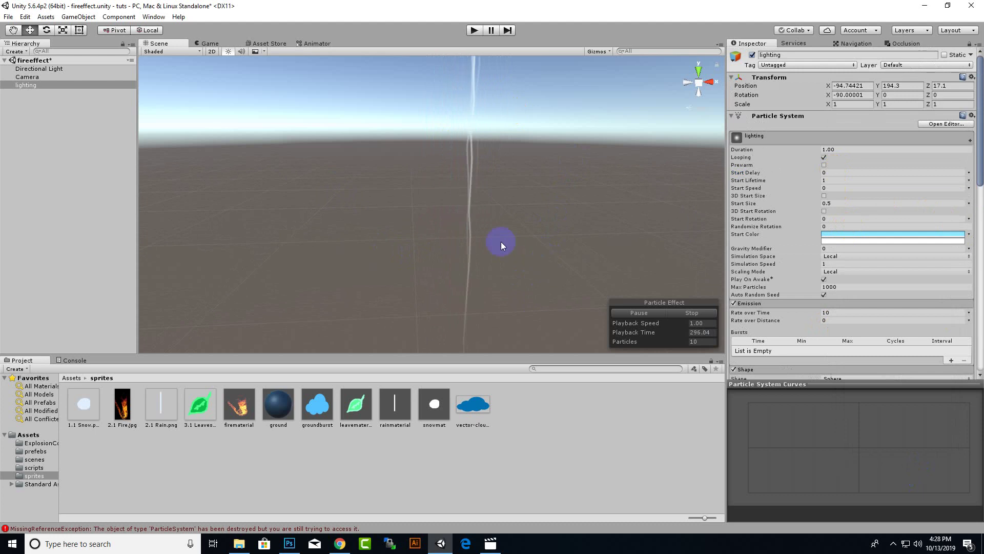
{"action": "key", "text": "ctrl+s"}
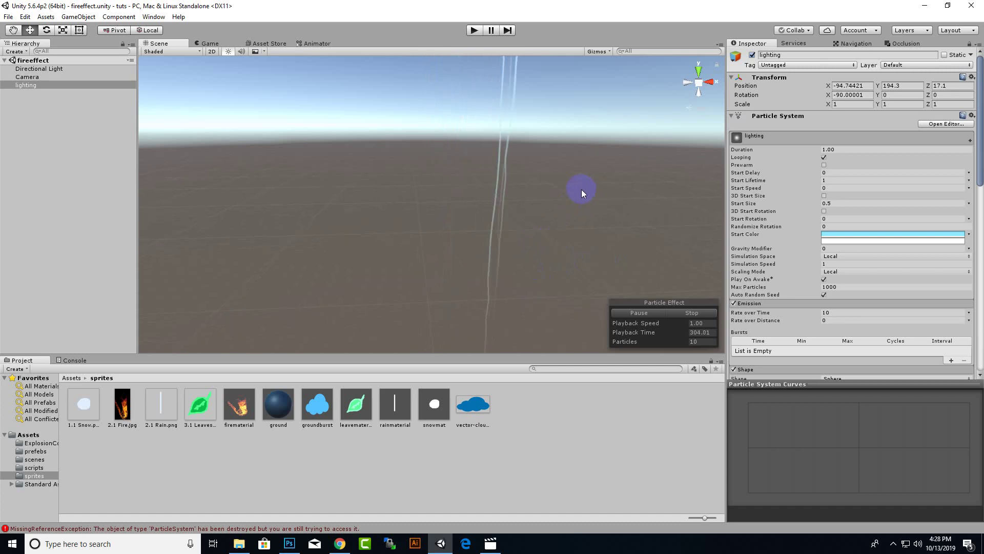
{"action": "middle_click_drag", "start_coordinate": [575, 218], "coordinate": [556, 237]}
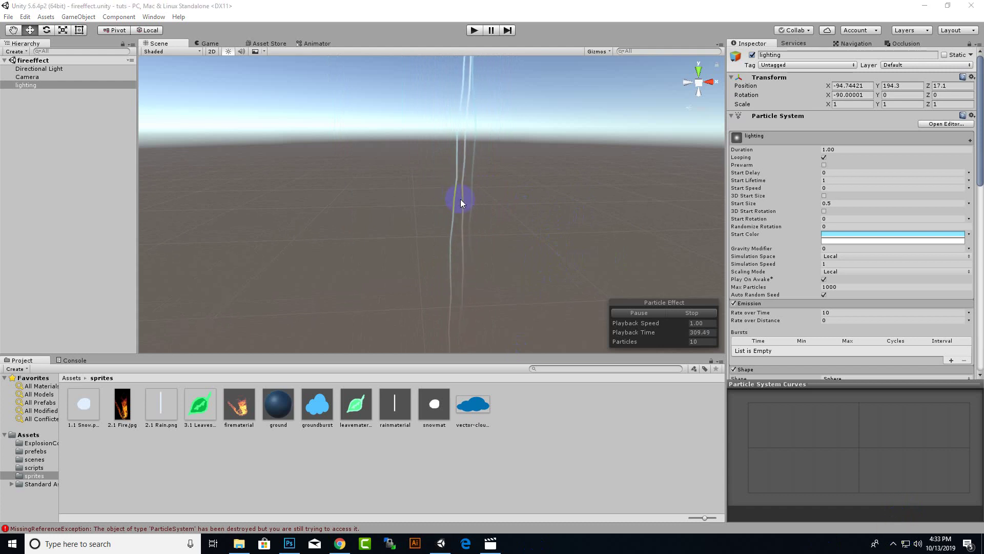
Select the lighting particle system and set its noise frequency to 2.
{"action": "left_click", "coordinate": [25, 83]}
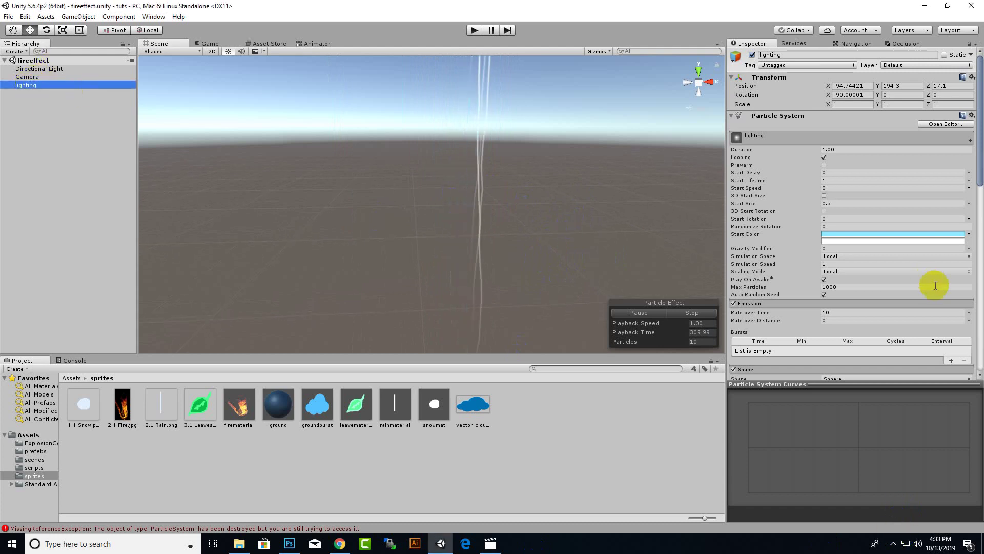
{"action": "scroll", "coordinate": [793, 206], "scroll_direction": "down", "scroll_amount": 3}
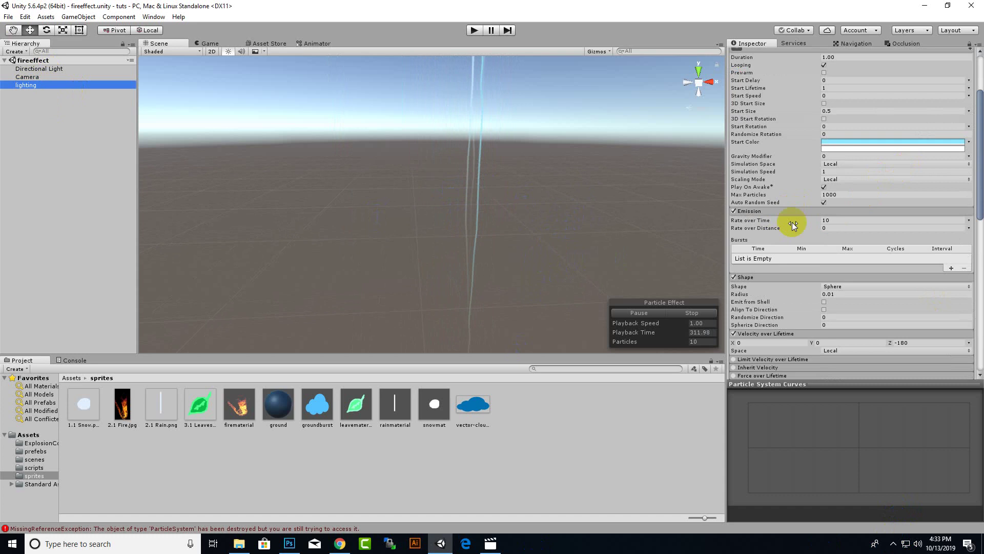
{"action": "scroll", "coordinate": [841, 199], "scroll_direction": "down", "scroll_amount": 8}
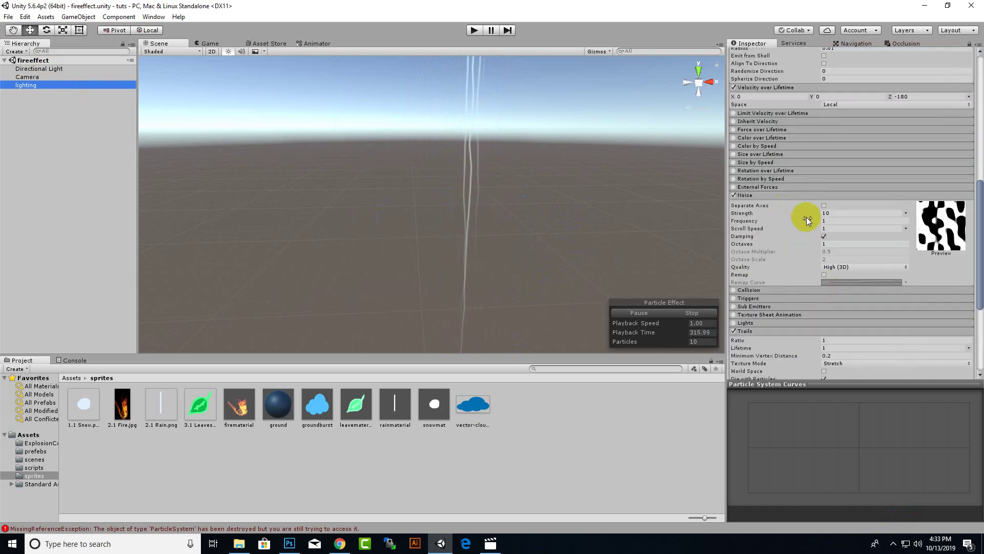
{"action": "left_click", "coordinate": [838, 219]}
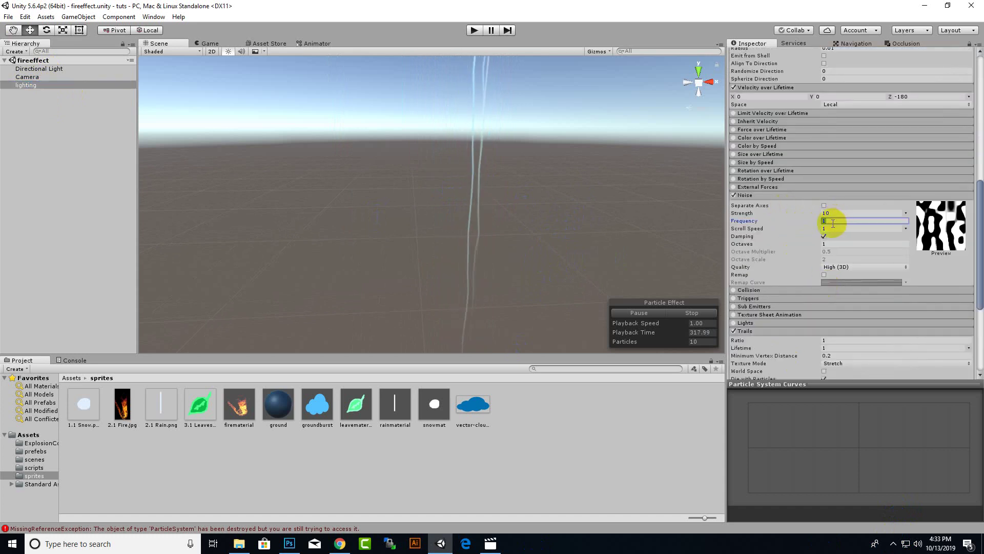
{"action": "type", "text": "2"}
{"action": "key", "text": "Return"}
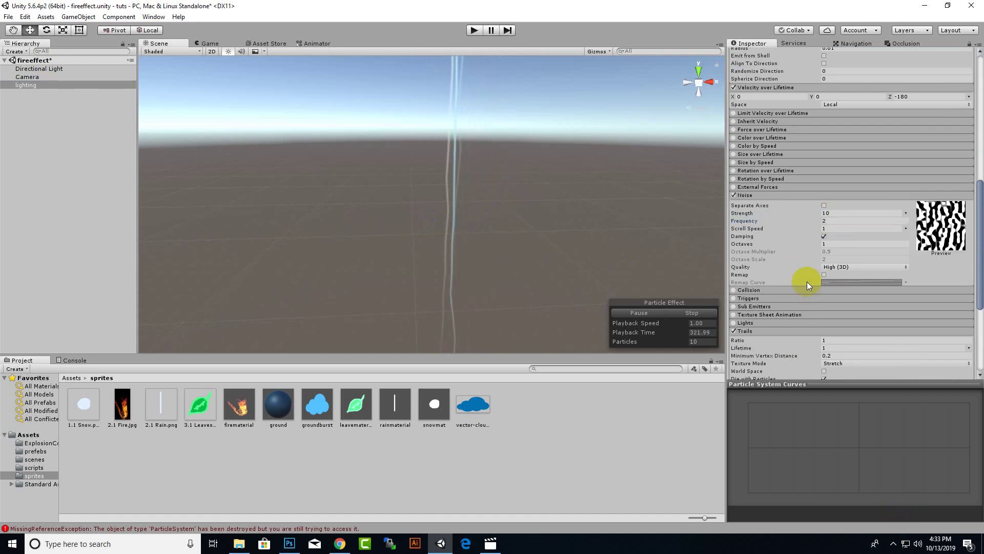
Set the scroll speed of the Noise module to 4.
{"action": "left_click", "coordinate": [849, 280]}
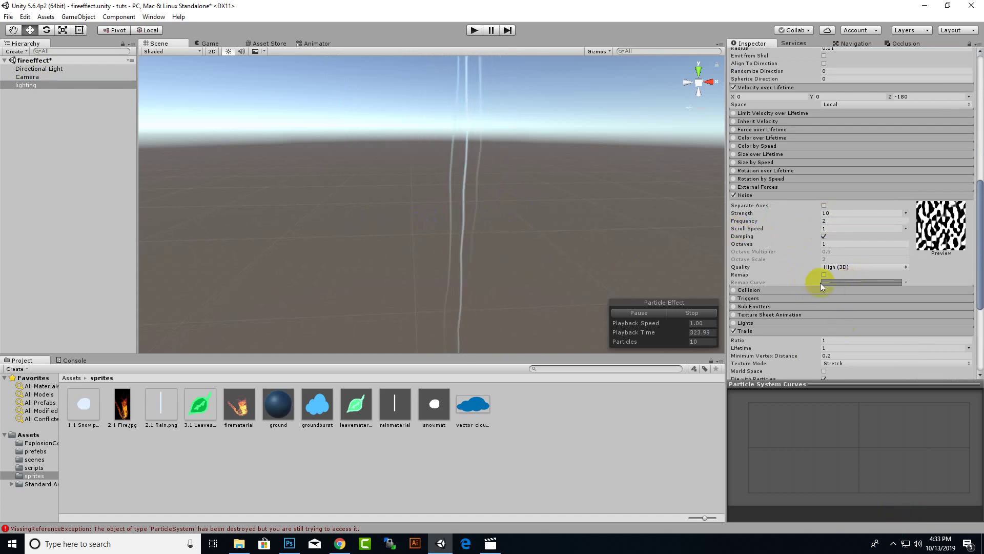
{"action": "left_click", "coordinate": [905, 228]}
{"action": "left_click", "coordinate": [857, 229]}
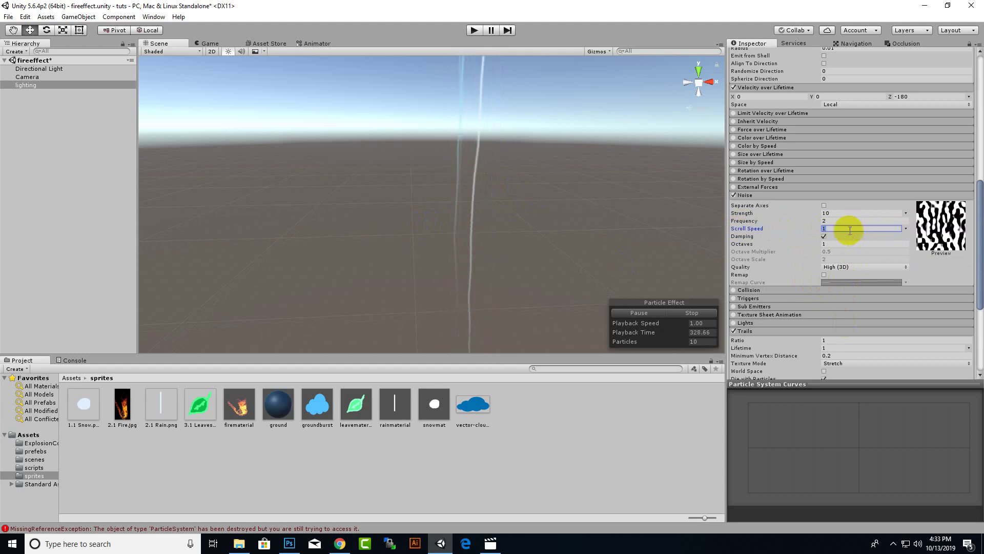
{"action": "type", "text": "3"}
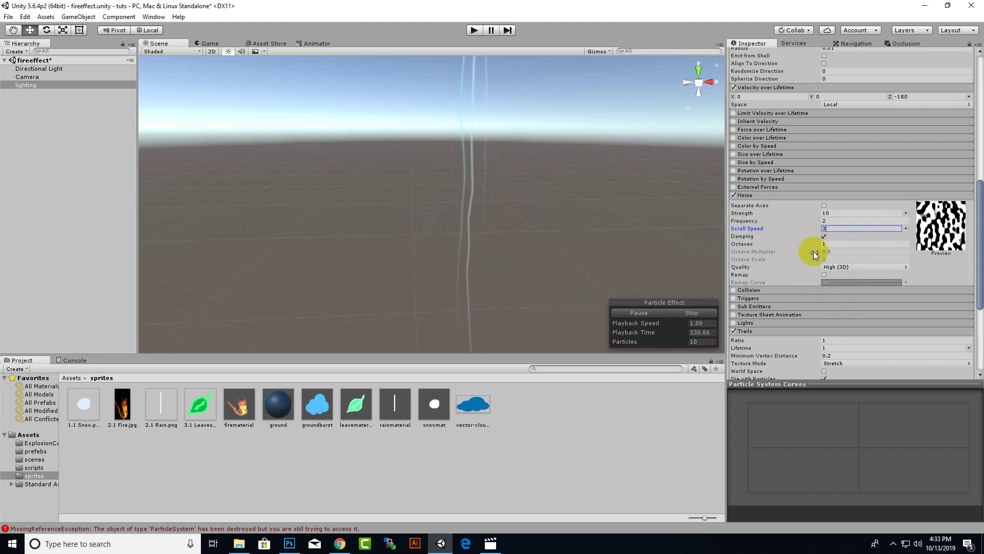
{"action": "key", "text": "BackSpace"}
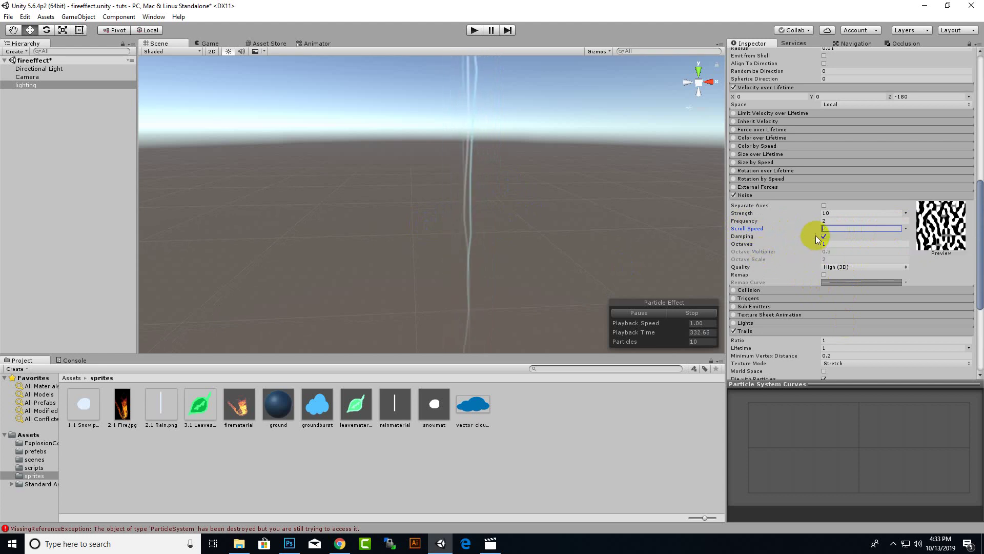
{"action": "type", "text": "4"}
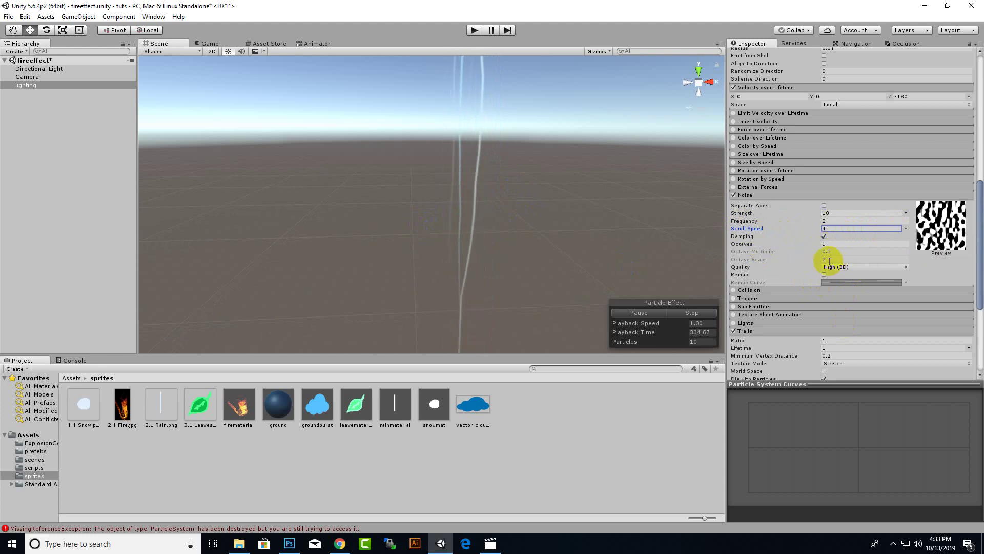
{"action": "scroll", "coordinate": [764, 274], "scroll_direction": "up", "scroll_amount": 2}
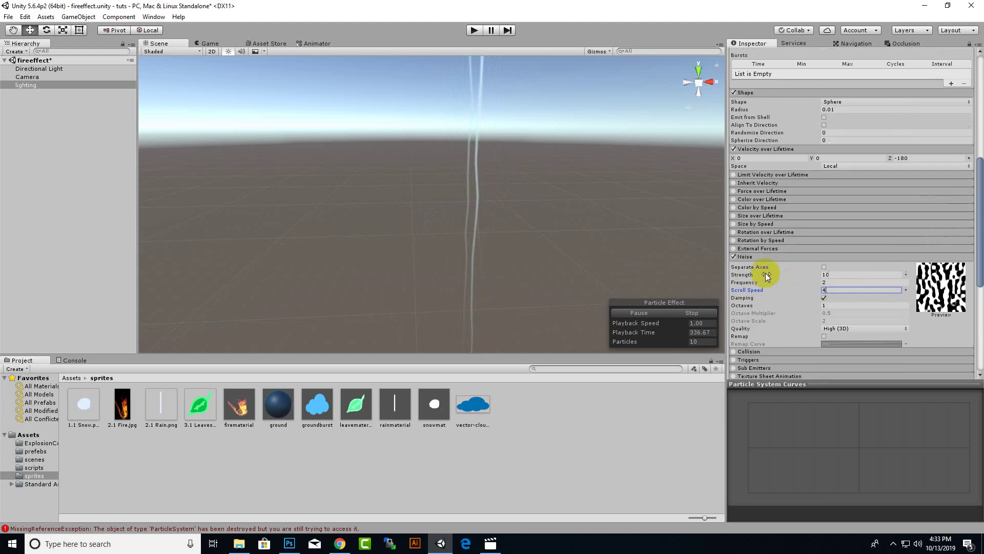
{"action": "scroll", "coordinate": [763, 272], "scroll_direction": "down", "scroll_amount": 5}
{"action": "scroll", "coordinate": [744, 246], "scroll_direction": "up", "scroll_amount": 10}
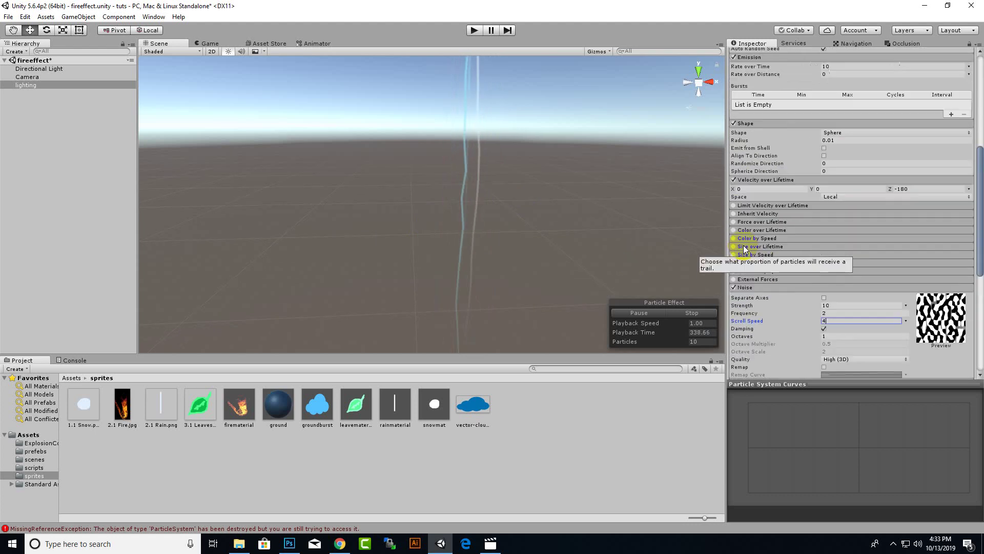
{"action": "scroll", "coordinate": [746, 246], "scroll_direction": "up", "scroll_amount": 2}
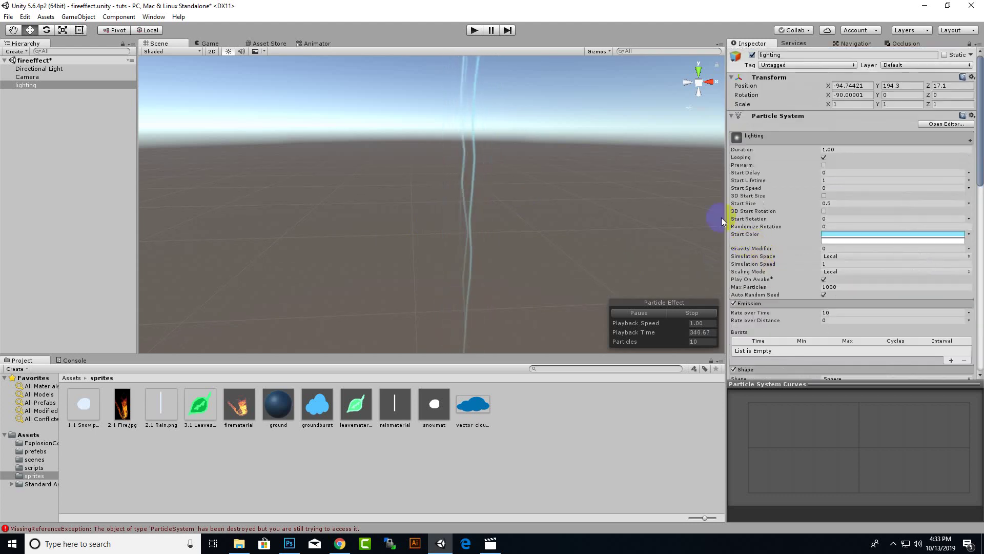
Make the start lifetime random between two constants, entering 5 for the first and 3 for the second.
{"action": "left_click", "coordinate": [968, 181]}
{"action": "left_click", "coordinate": [878, 213]}
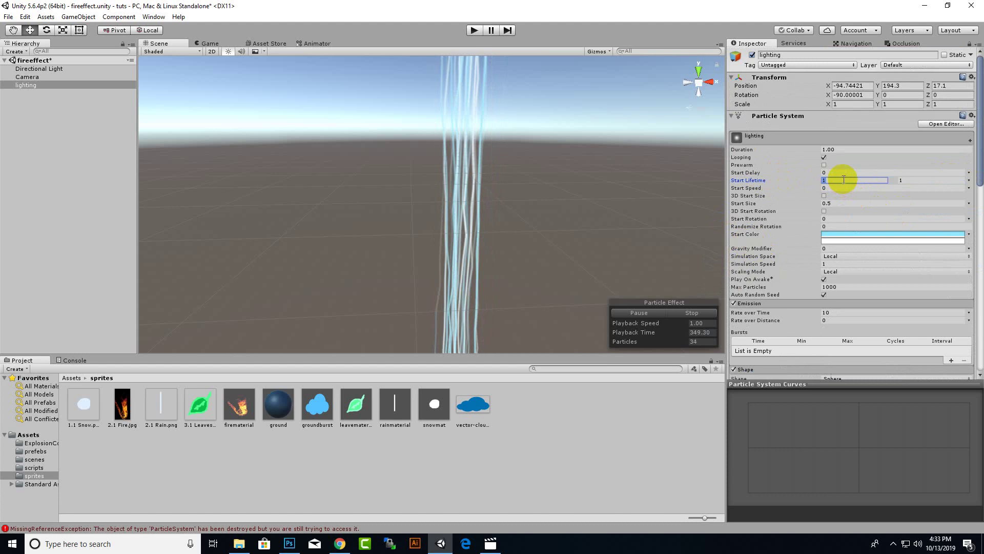
{"action": "type", "text": "5"}
{"action": "left_click", "coordinate": [917, 181]}
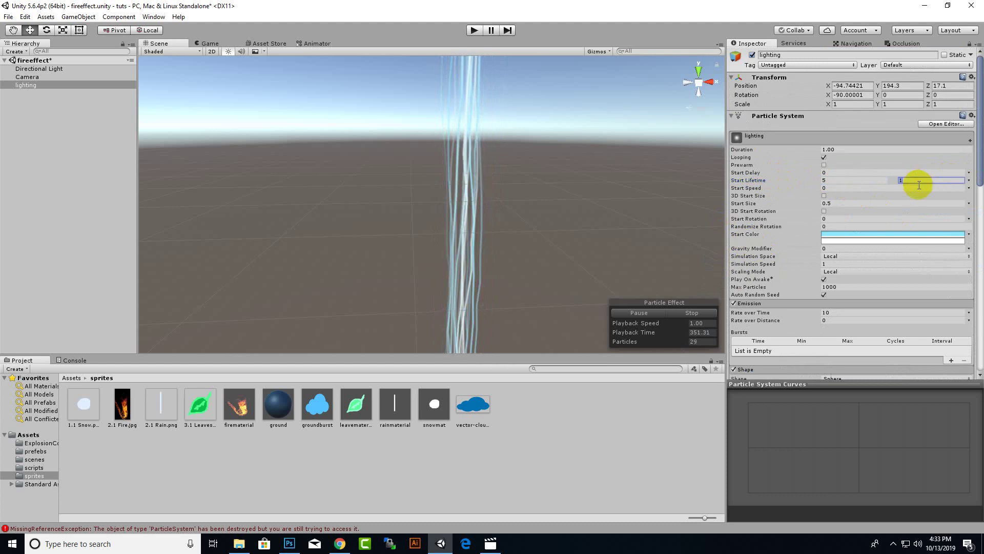
{"action": "type", "text": "3"}
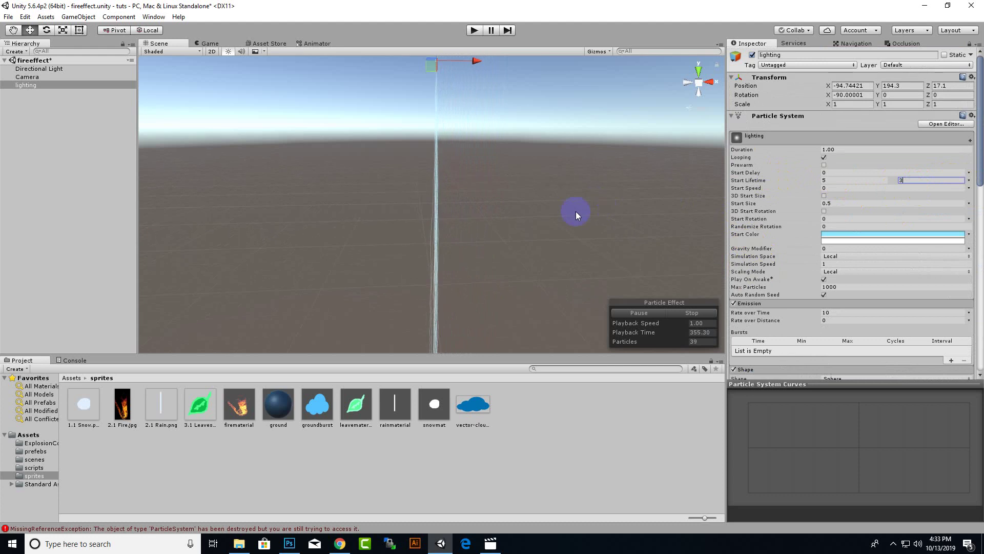
Set the first start lifetime constant to 1 and check the lightning strands in the scene.
{"action": "left_click", "coordinate": [784, 180]}
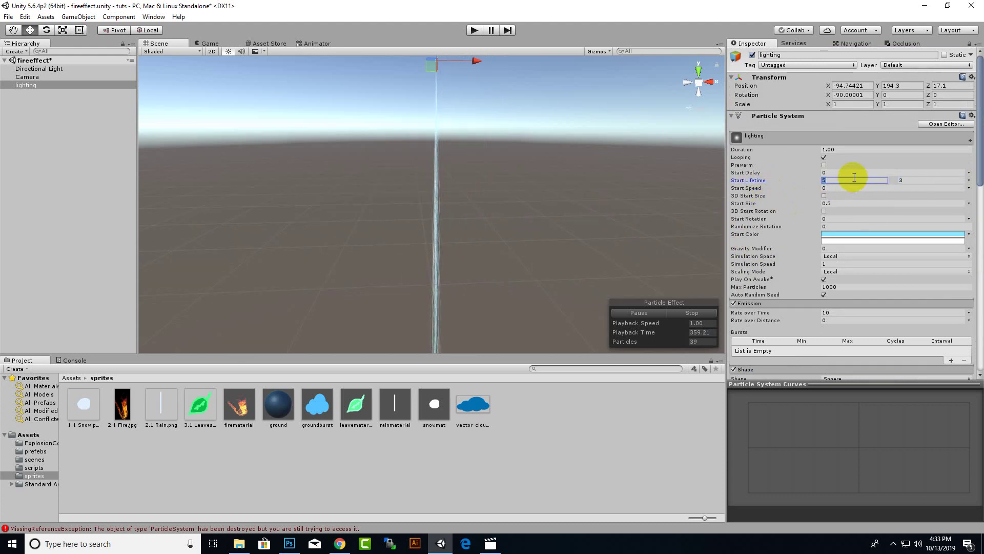
{"action": "type", "text": "1"}
{"action": "scroll", "coordinate": [415, 288], "scroll_direction": "up", "scroll_amount": 12}
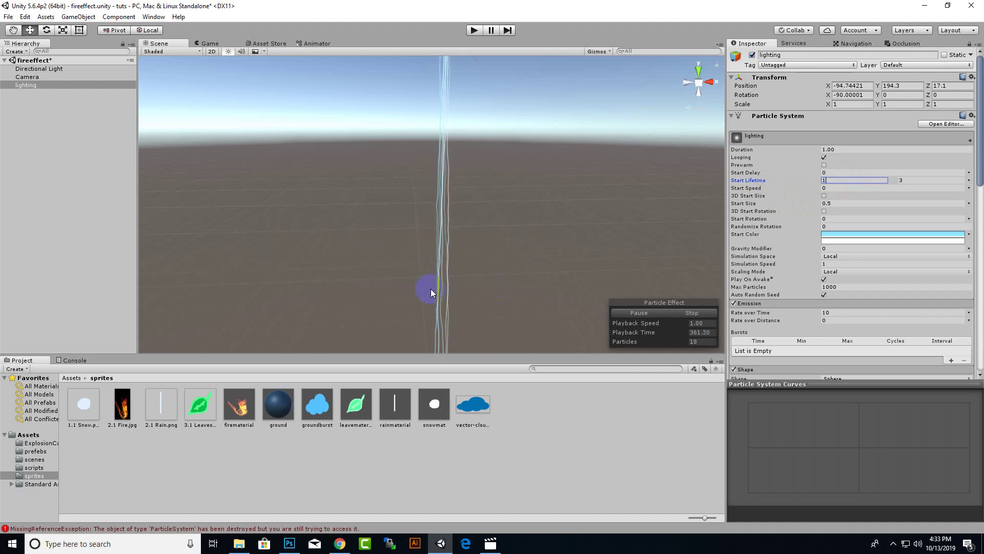
{"action": "middle_click_drag", "start_coordinate": [497, 247], "coordinate": [545, 123]}
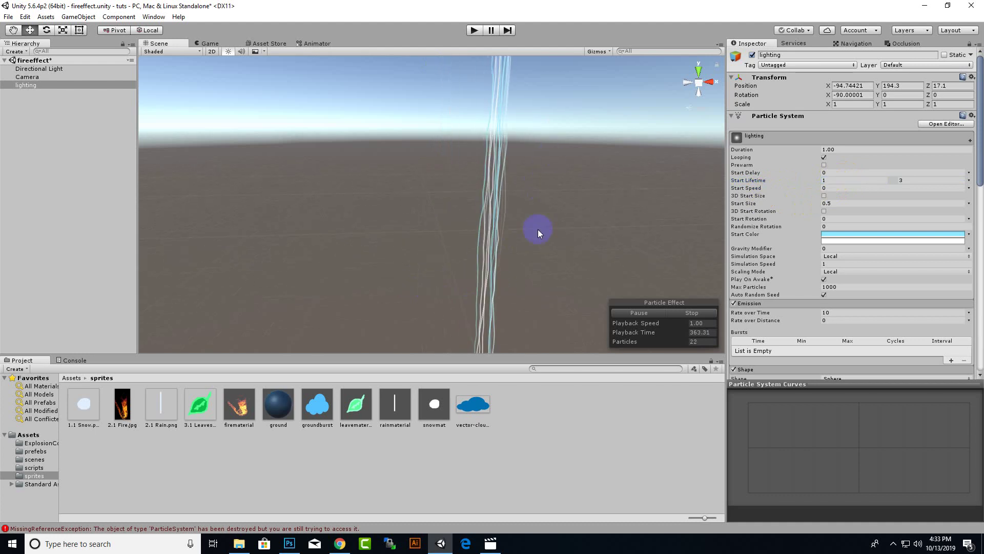
{"action": "middle_click_drag", "start_coordinate": [537, 229], "coordinate": [615, 99]}
{"action": "middle_click_drag", "start_coordinate": [548, 263], "coordinate": [523, 226]}
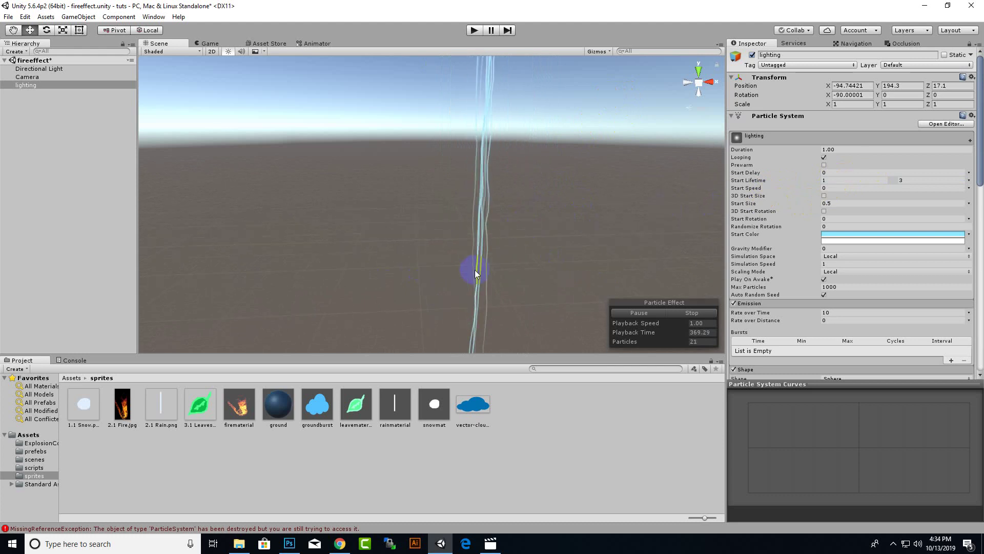
Set the frequency of the Noise module to 5.
{"action": "scroll", "coordinate": [866, 317], "scroll_direction": "down", "scroll_amount": 6}
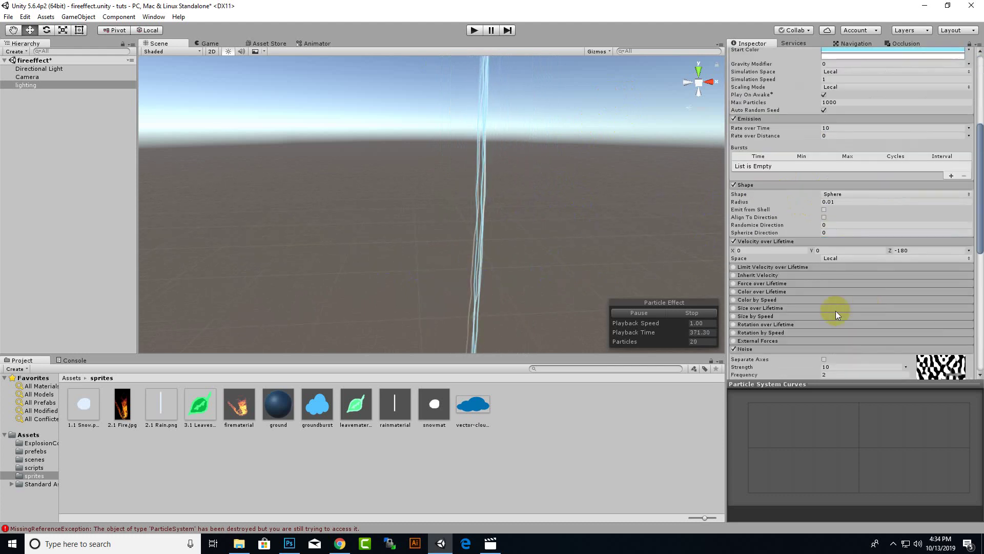
{"action": "scroll", "coordinate": [832, 331], "scroll_direction": "down", "scroll_amount": 3}
{"action": "left_click", "coordinate": [789, 282]}
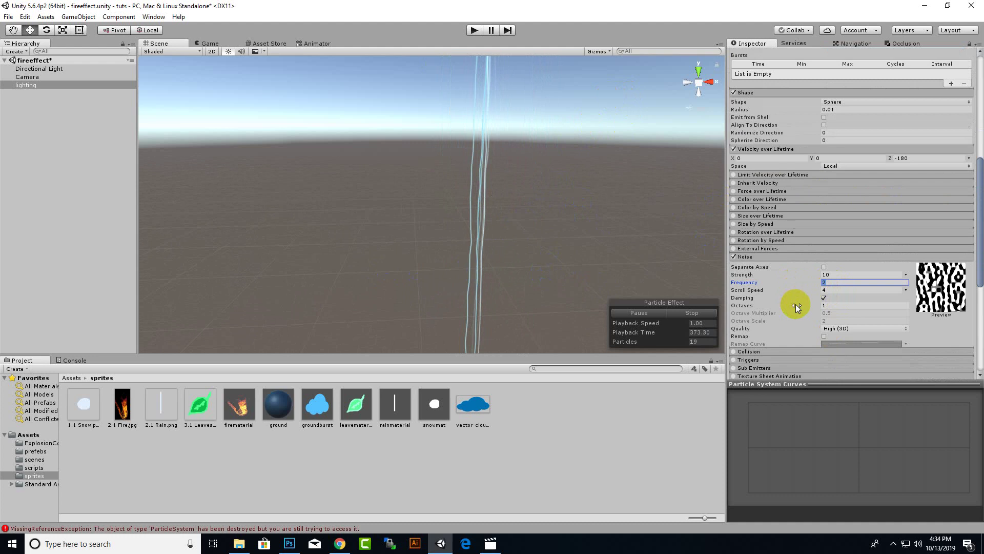
{"action": "type", "text": "5"}
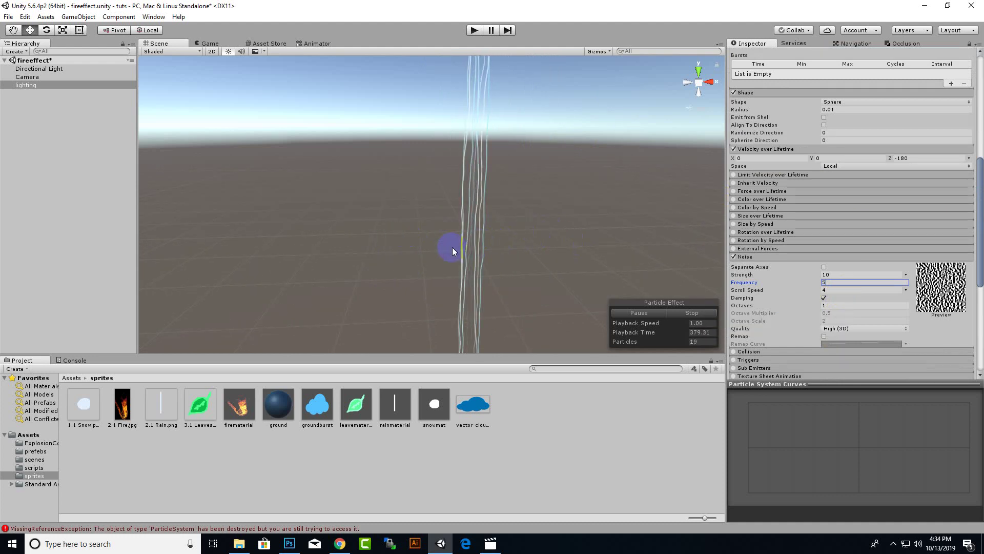
Change the second start color from white to a light yellow with RGB 255, 234, 114.
{"action": "scroll", "coordinate": [758, 285], "scroll_direction": "up", "scroll_amount": 10}
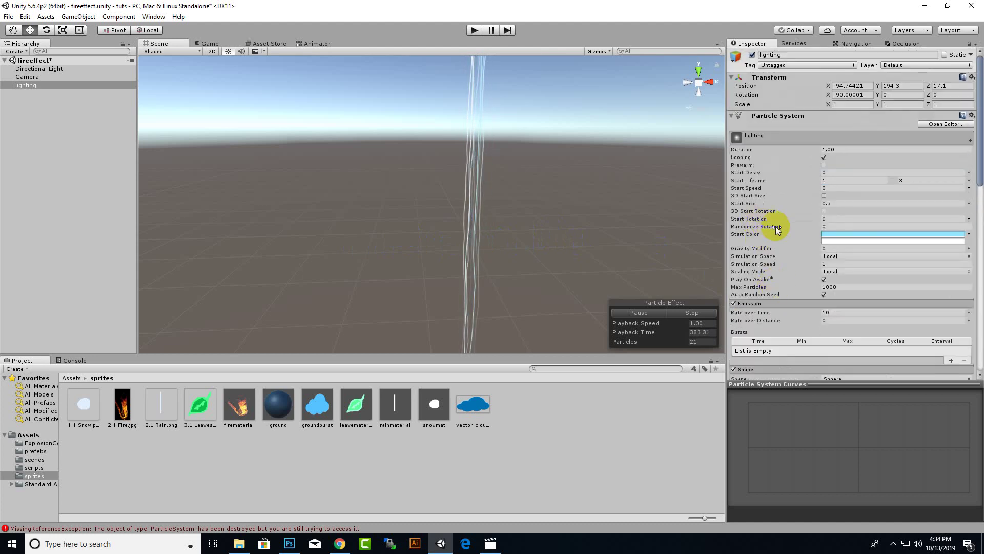
{"action": "left_click", "coordinate": [835, 240]}
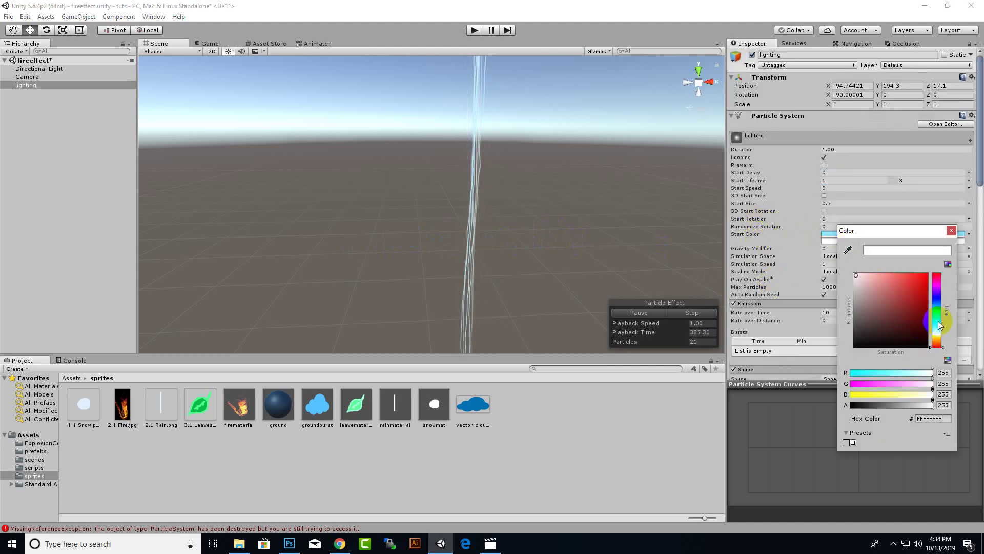
{"action": "left_click_drag", "start_coordinate": [936, 336], "coordinate": [928, 350]}
{"action": "left_click_drag", "start_coordinate": [902, 272], "coordinate": [896, 273]}
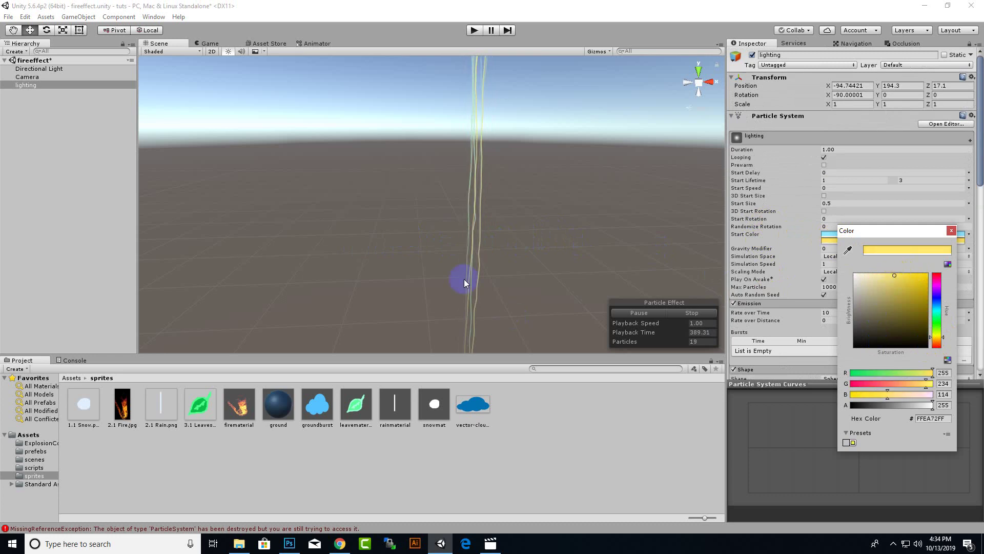